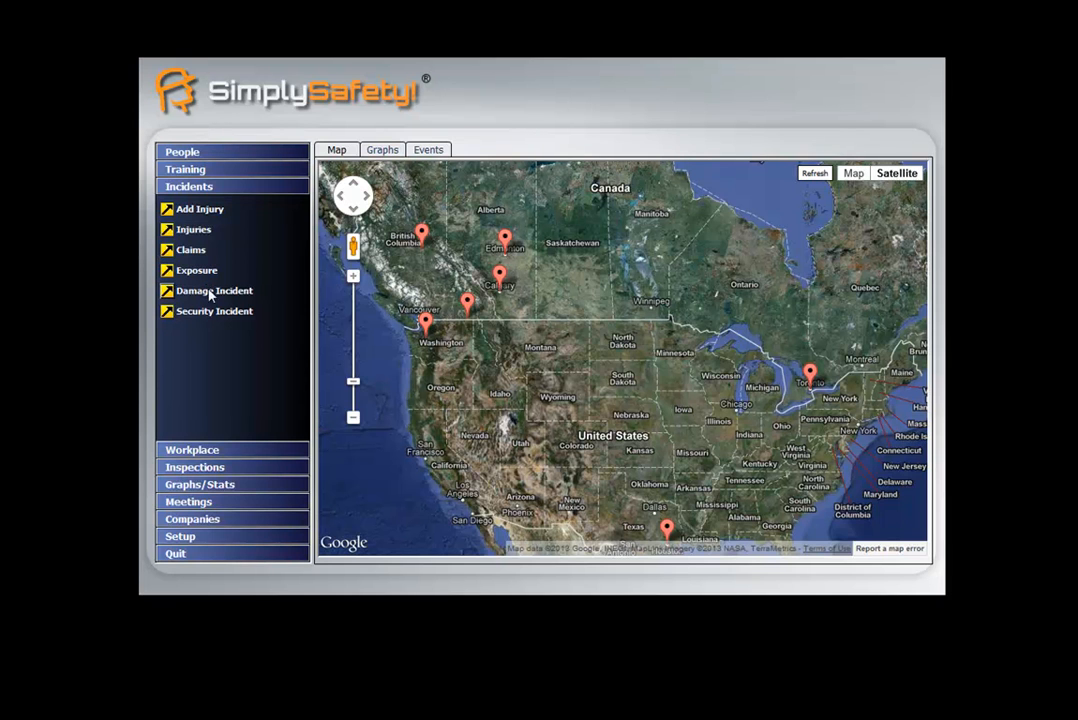
Open the Corrective Actions list from the workplace section.
{"action": "left_click", "coordinate": [213, 450]}
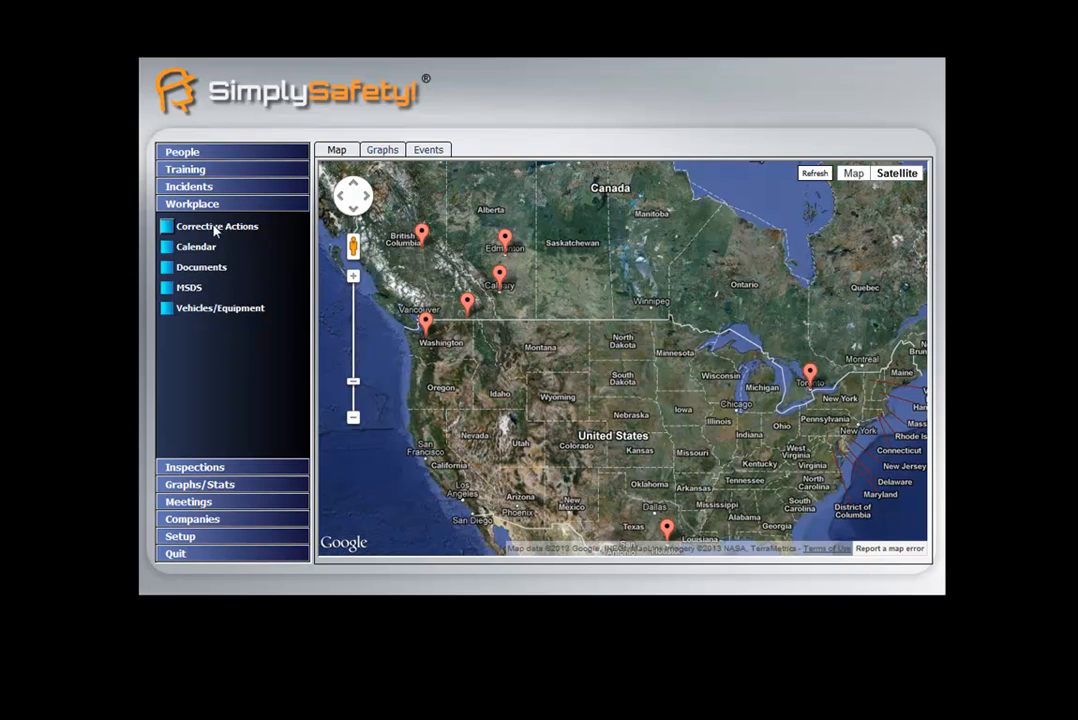
{"action": "left_click", "coordinate": [207, 501]}
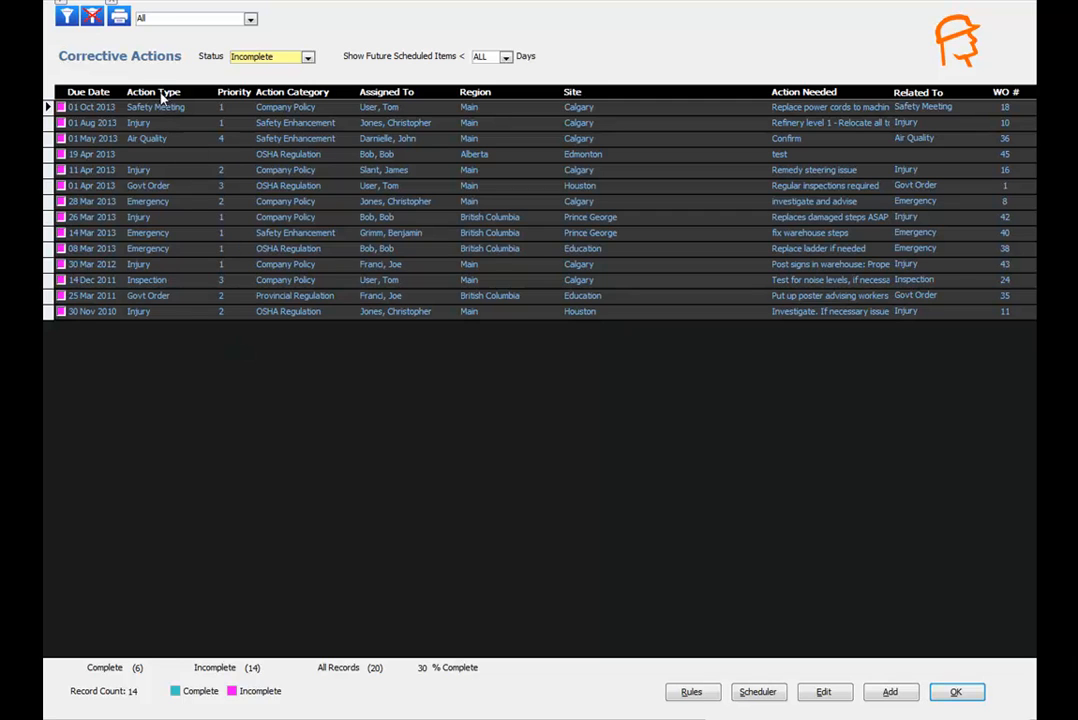
{"action": "left_click", "coordinate": [180, 69]}
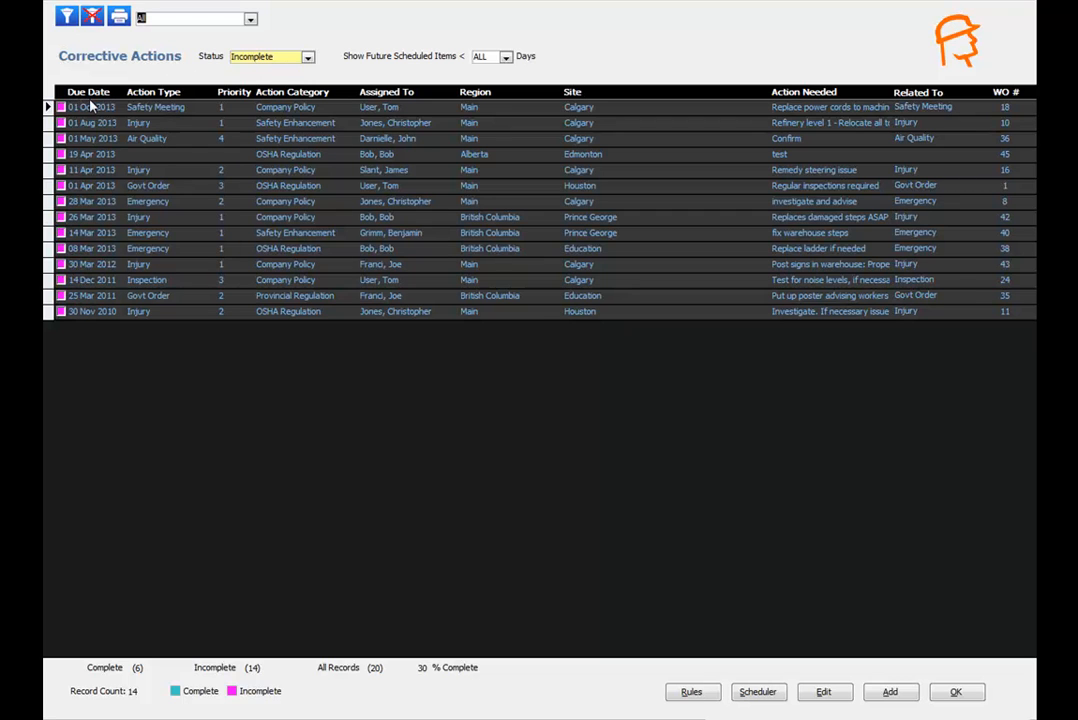
Filter the corrective actions by Complete and by All statuses, and restore the Incomplete filter.
{"action": "left_click", "coordinate": [309, 60]}
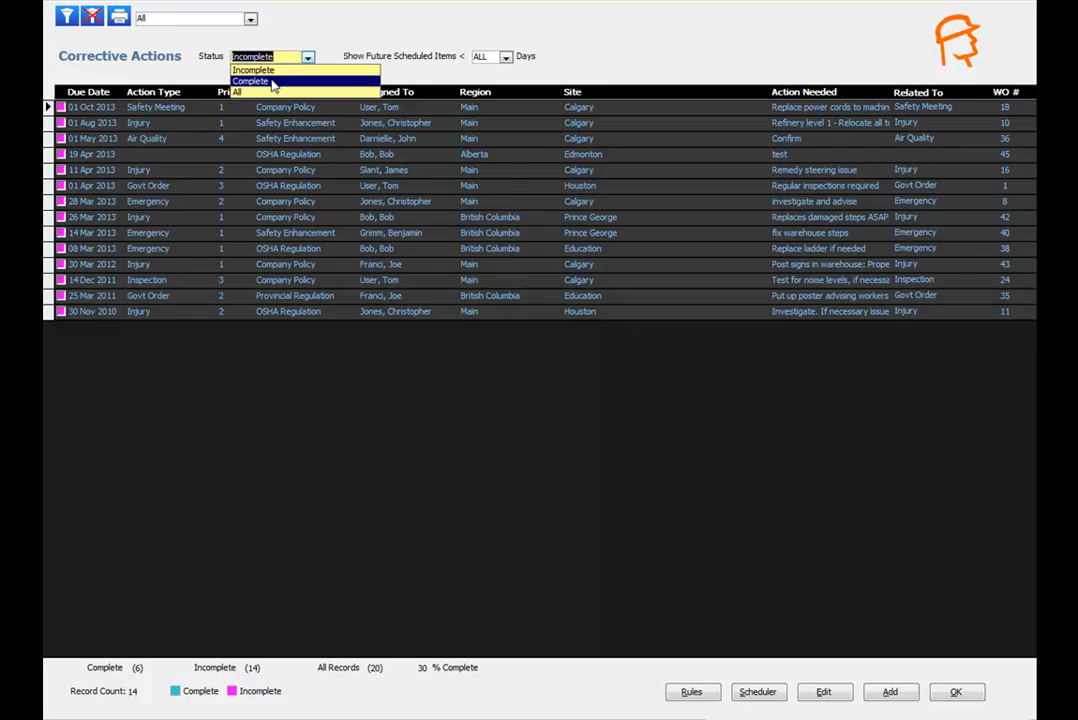
{"action": "left_click", "coordinate": [270, 78]}
{"action": "left_click", "coordinate": [260, 55]}
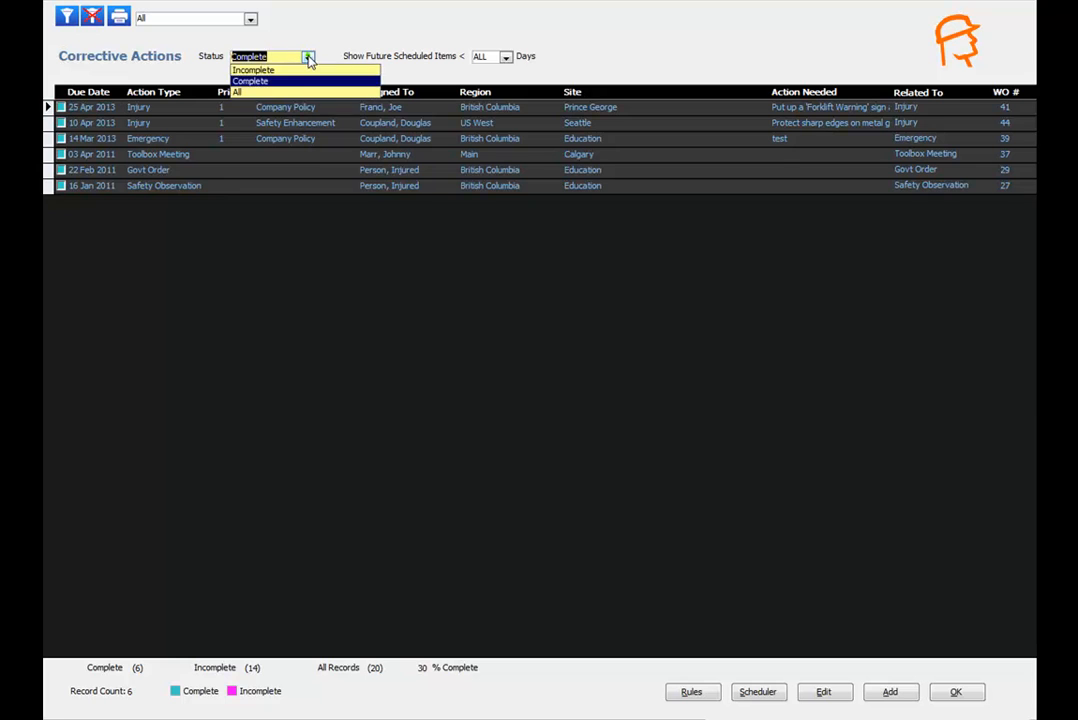
{"action": "left_click", "coordinate": [271, 89]}
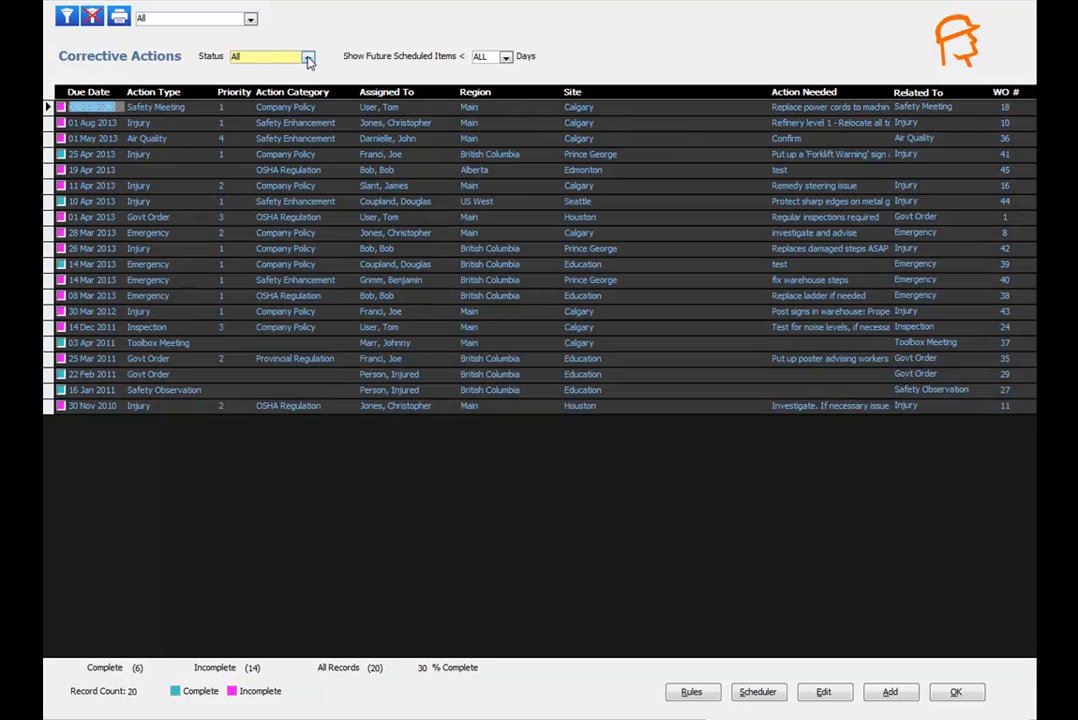
{"action": "left_click", "coordinate": [262, 55]}
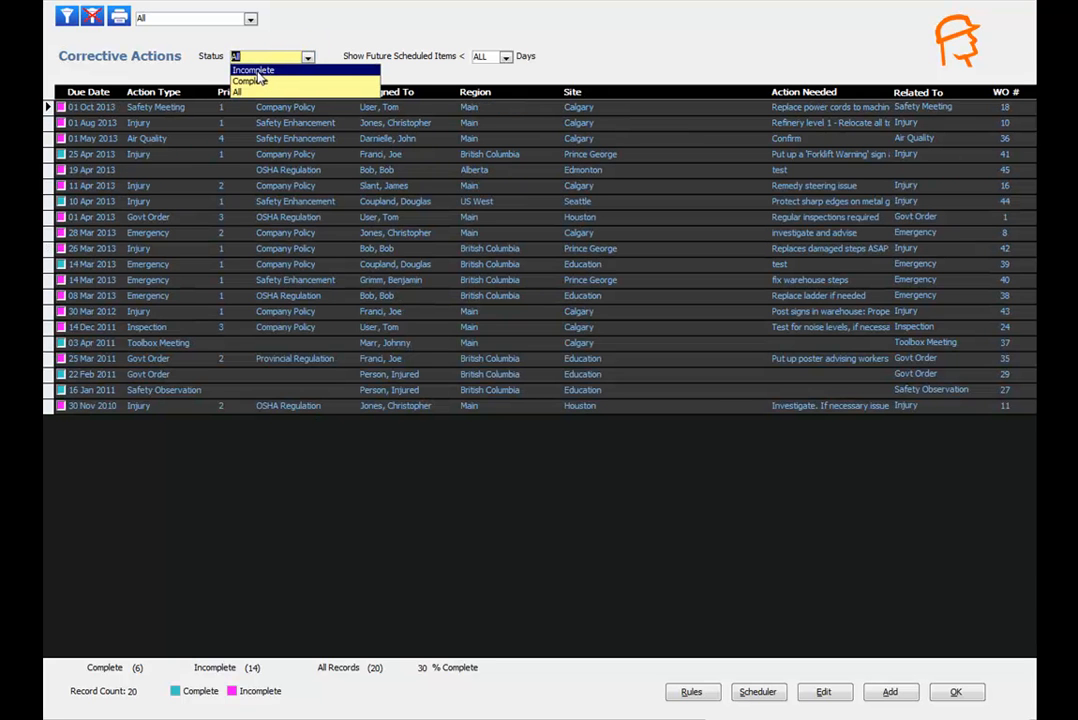
{"action": "left_click", "coordinate": [256, 71]}
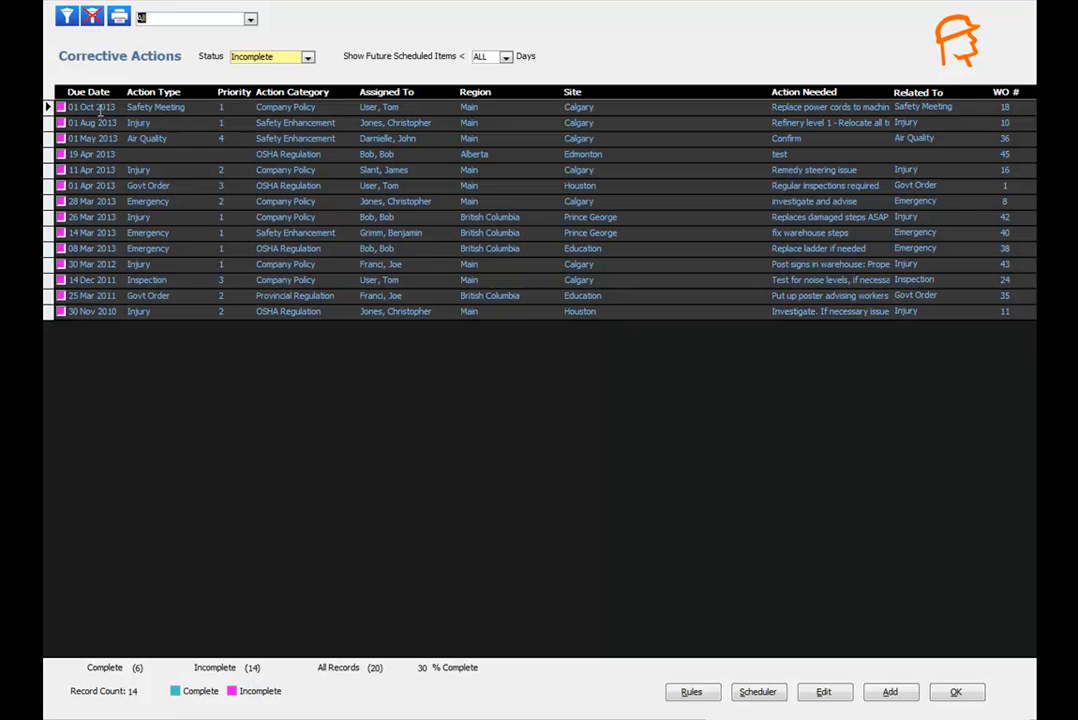
Limit the list to corrective actions scheduled within 90 days, and clear the filter again.
{"action": "left_click", "coordinate": [506, 57]}
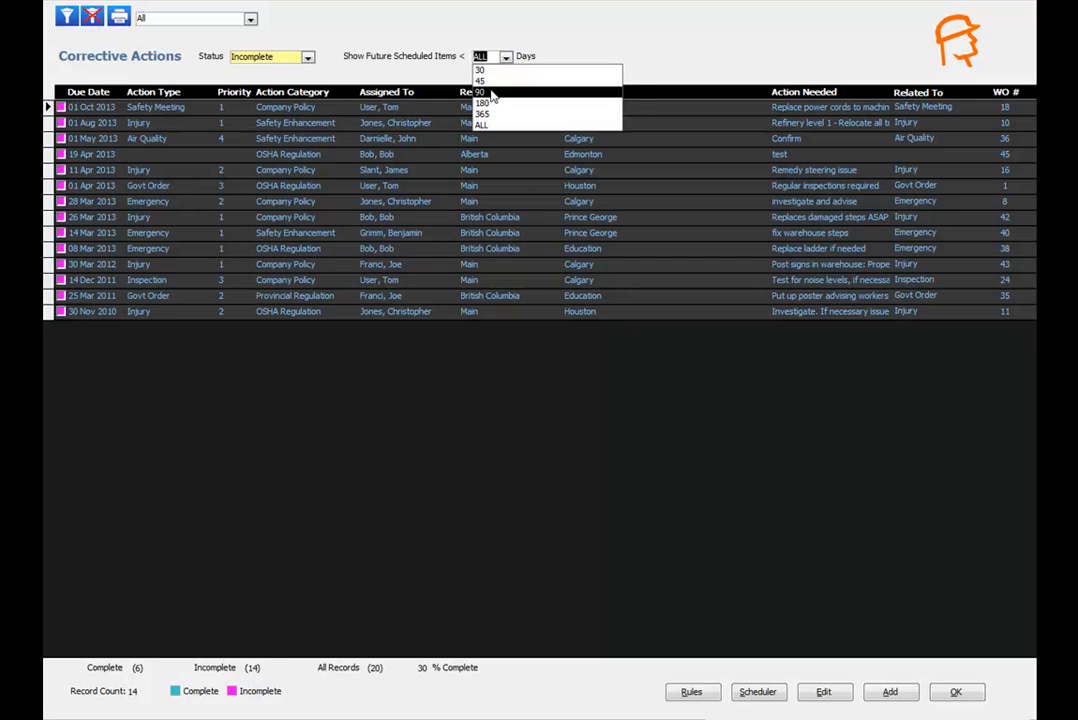
{"action": "left_click", "coordinate": [492, 92]}
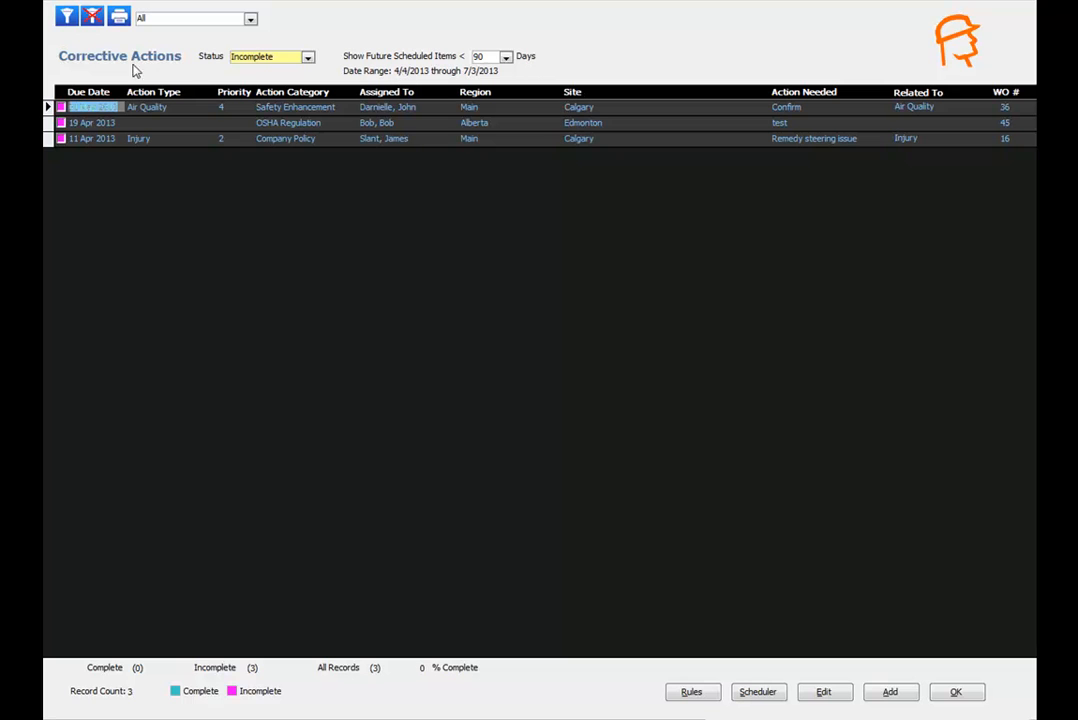
{"action": "left_click", "coordinate": [92, 18]}
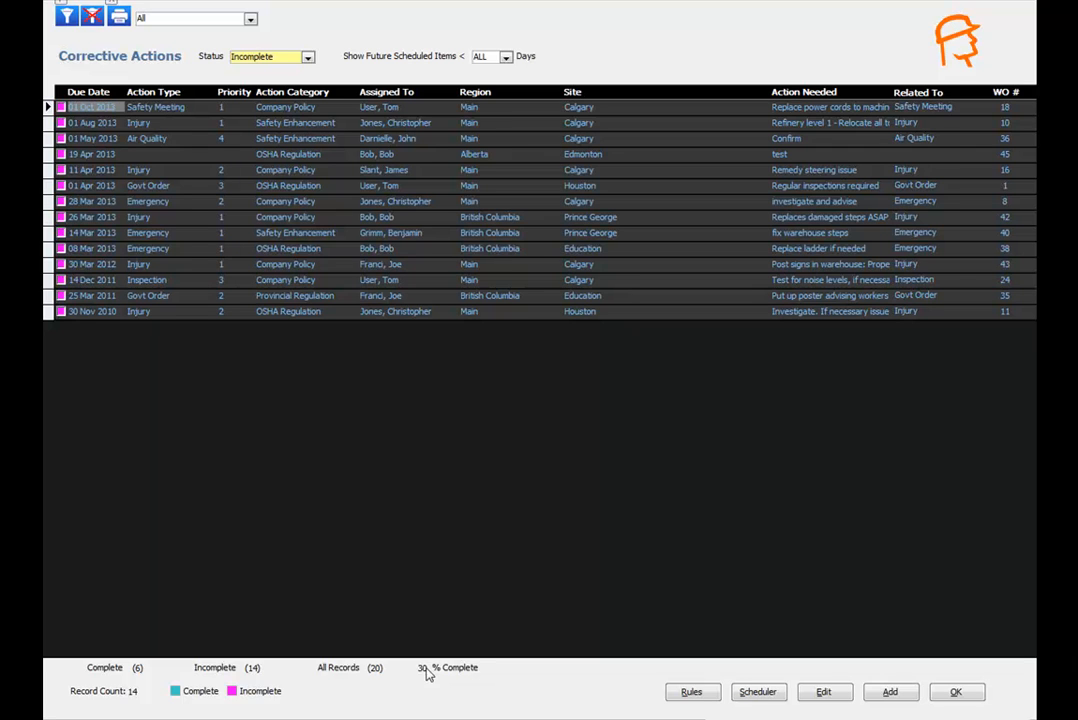
View the form for adding an action item and the edit form of the 01 Oct 2013 Safety Meeting action, cancelling both without saving.
{"action": "left_click", "coordinate": [890, 692]}
{"action": "left_click", "coordinate": [746, 476]}
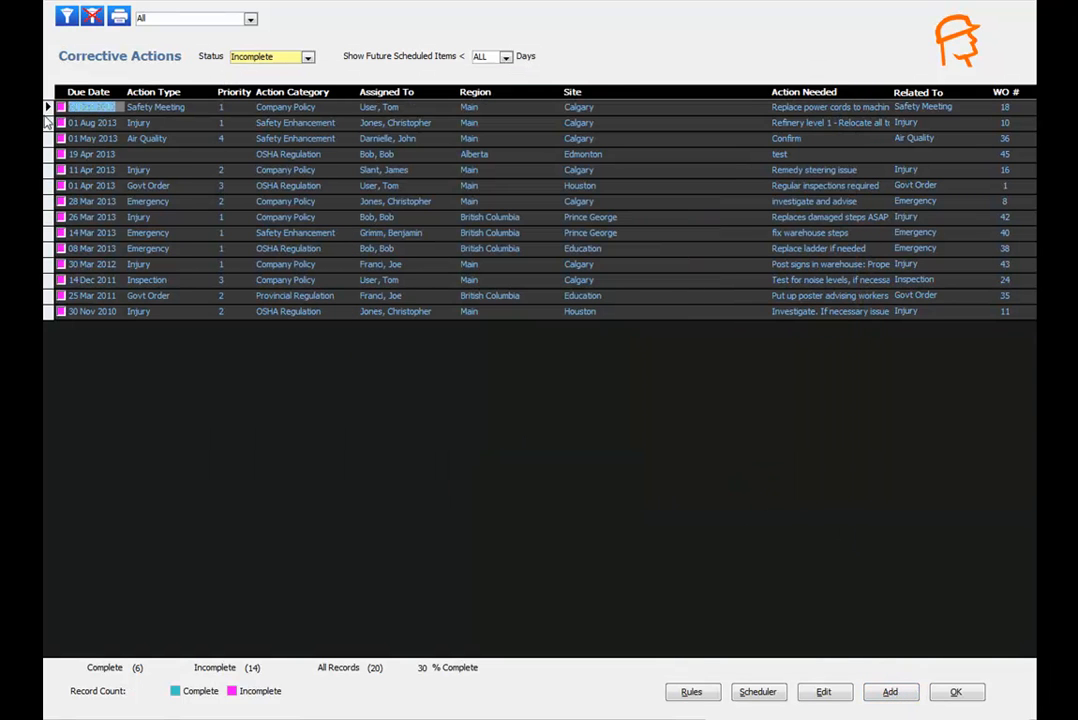
{"action": "left_click", "coordinate": [46, 110]}
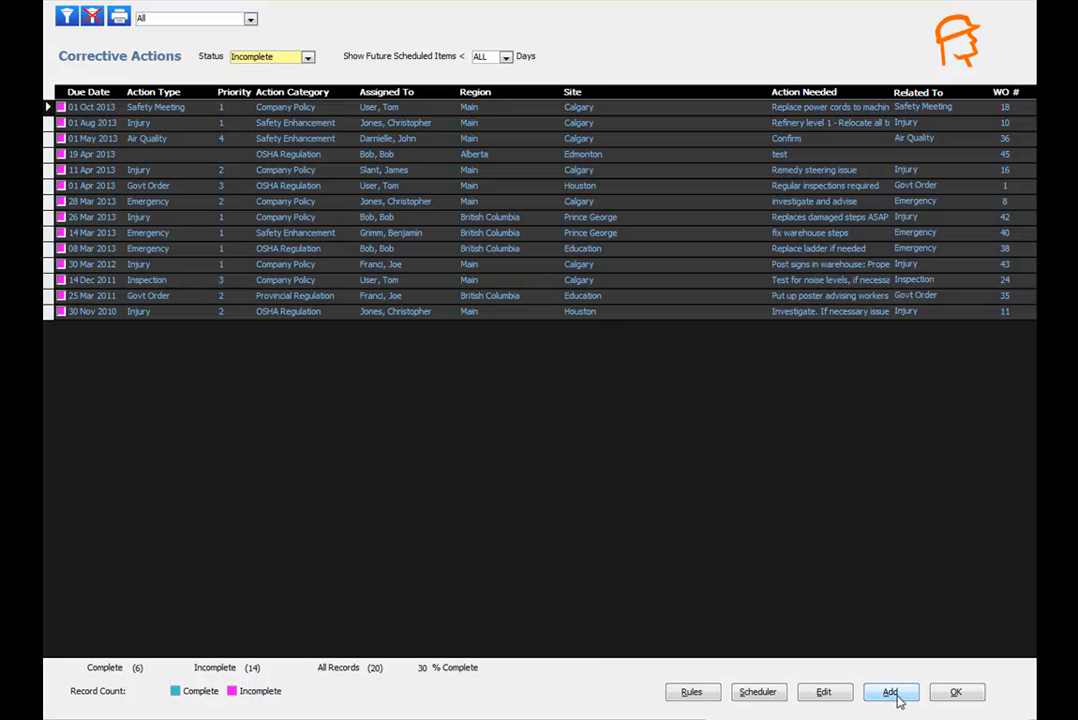
{"action": "left_click", "coordinate": [826, 691]}
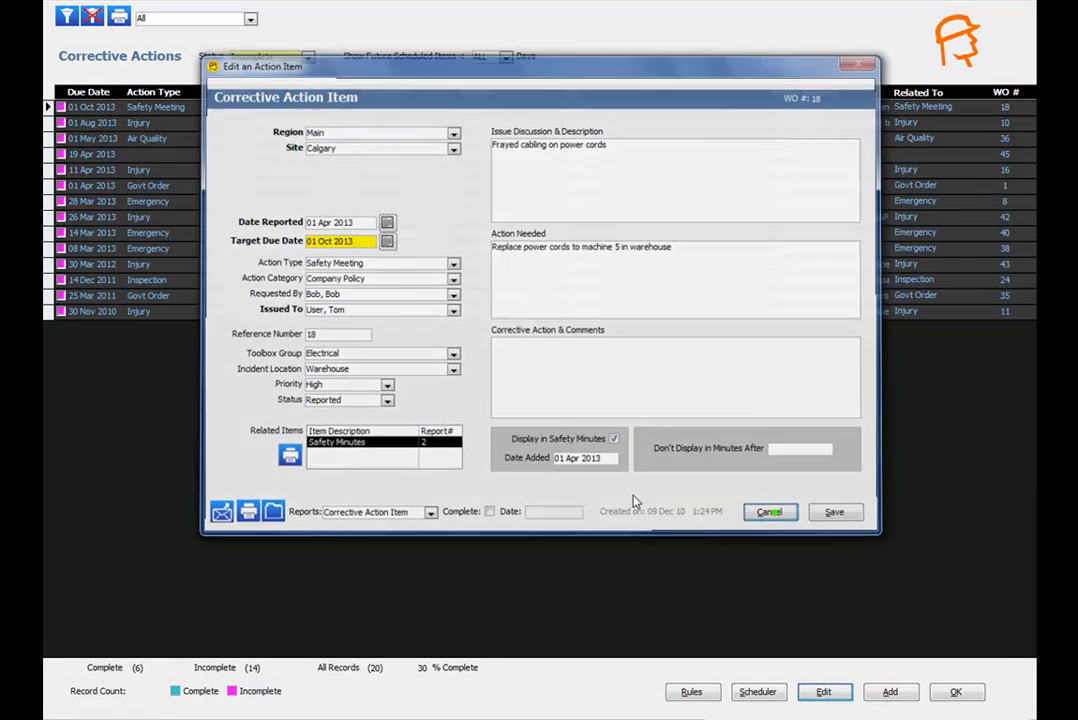
{"action": "left_click", "coordinate": [762, 502]}
{"action": "double_click", "coordinate": [90, 108]}
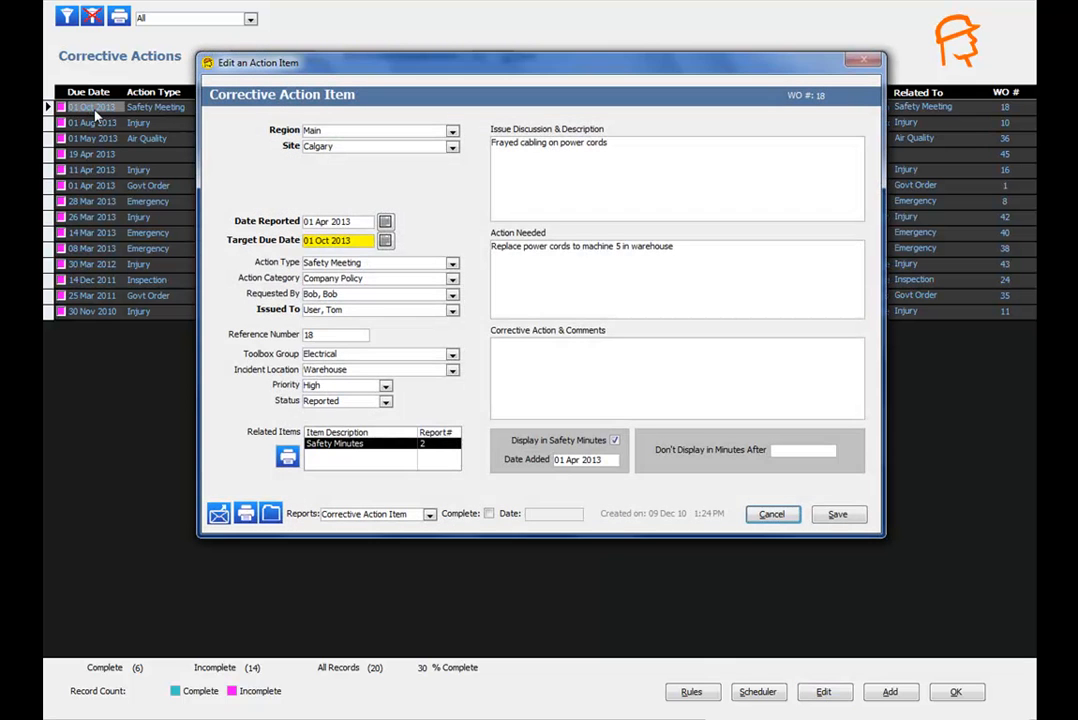
{"action": "left_click", "coordinate": [771, 513]}
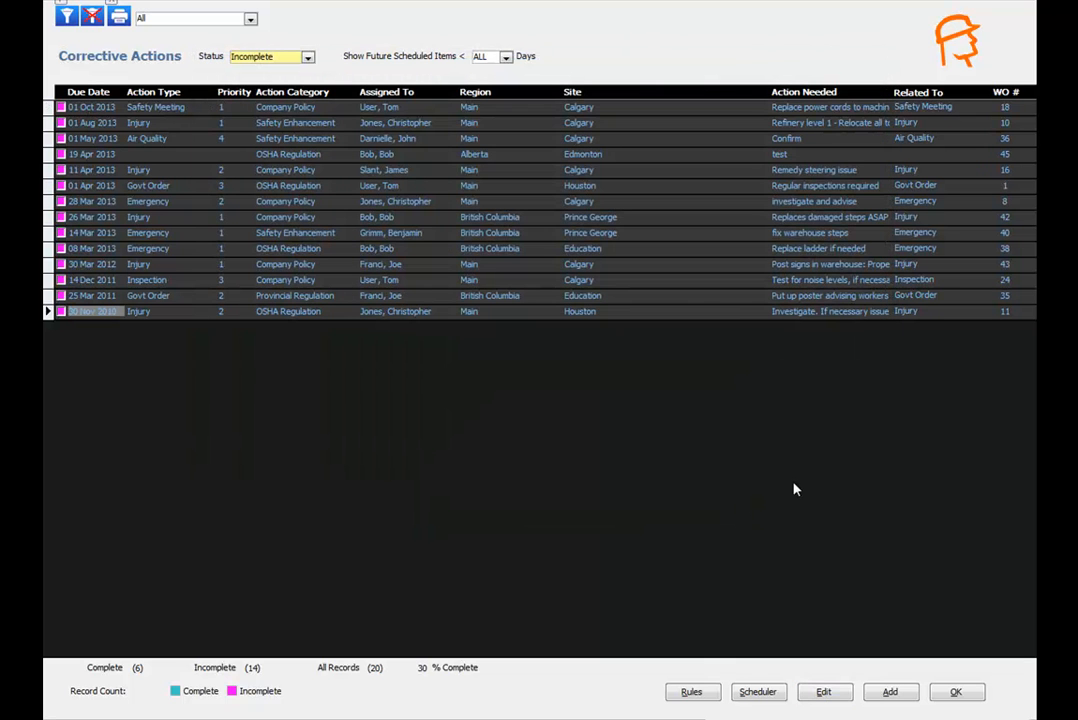
Start deleting the 30 Nov 2010 Injury corrective action and decline the confirmation.
{"action": "left_click", "coordinate": [47, 313]}
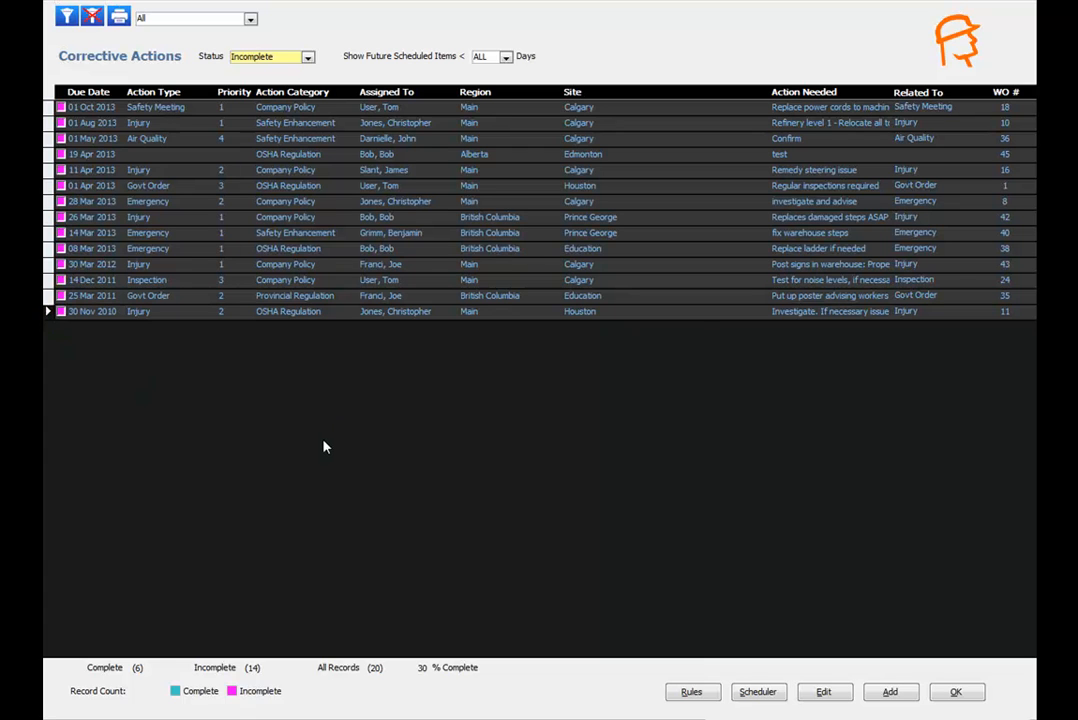
{"action": "key", "text": "Delete"}
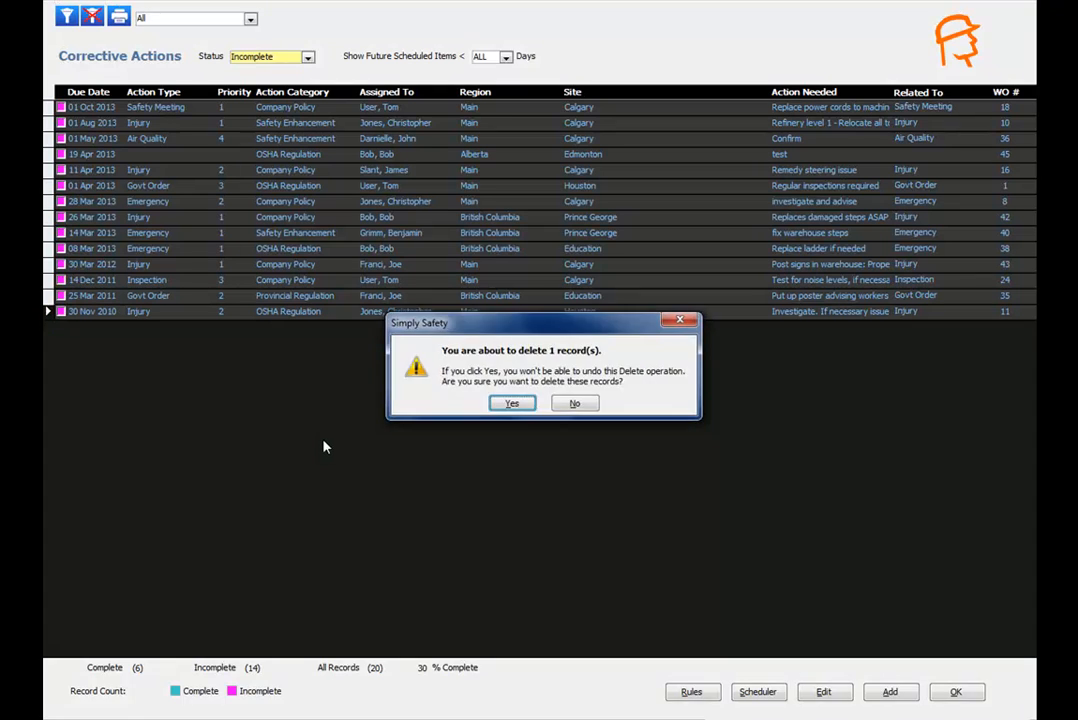
{"action": "left_click", "coordinate": [577, 404]}
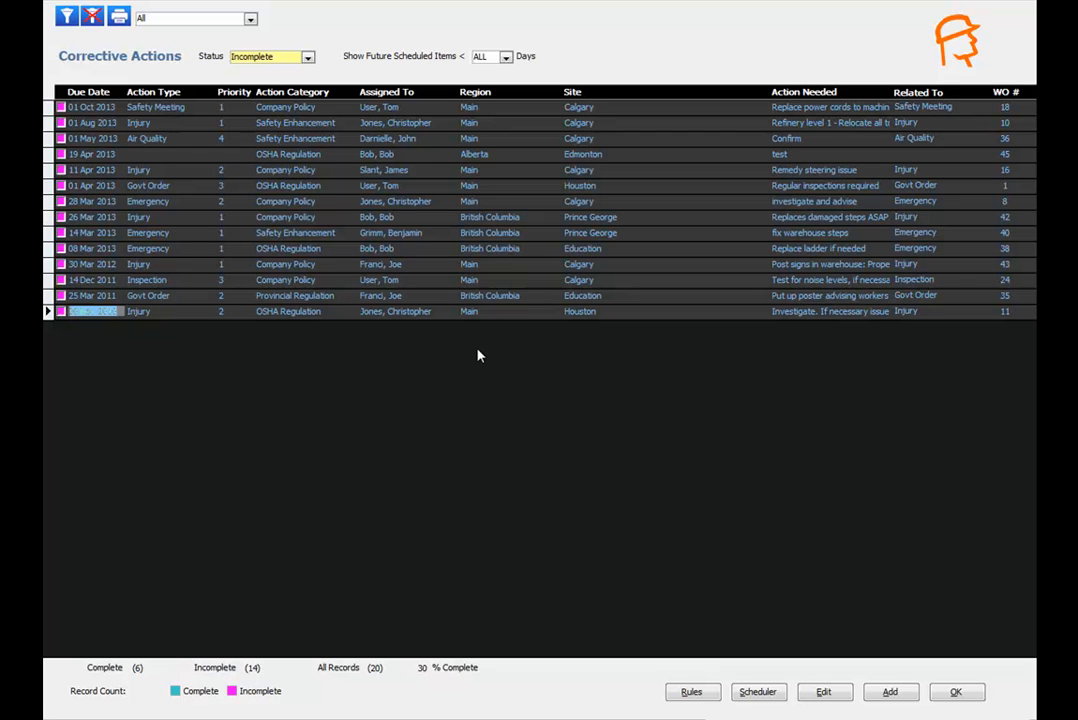
Sort the corrective actions by due date in ascending order.
{"action": "left_click", "coordinate": [90, 107]}
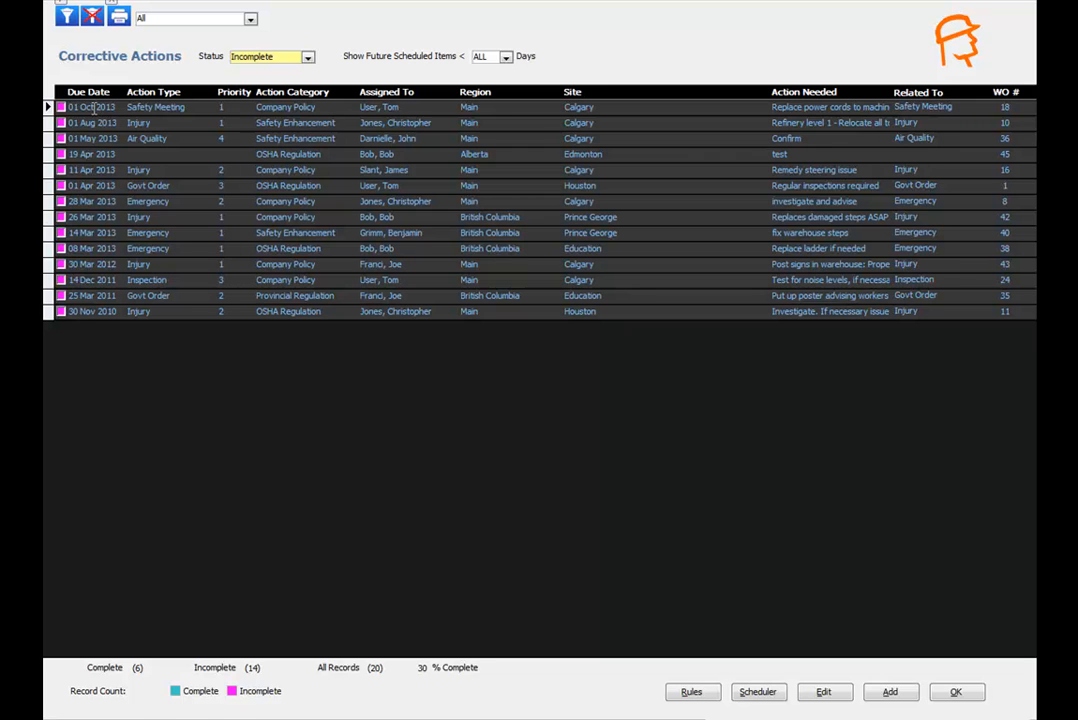
{"action": "left_click", "coordinate": [96, 106]}
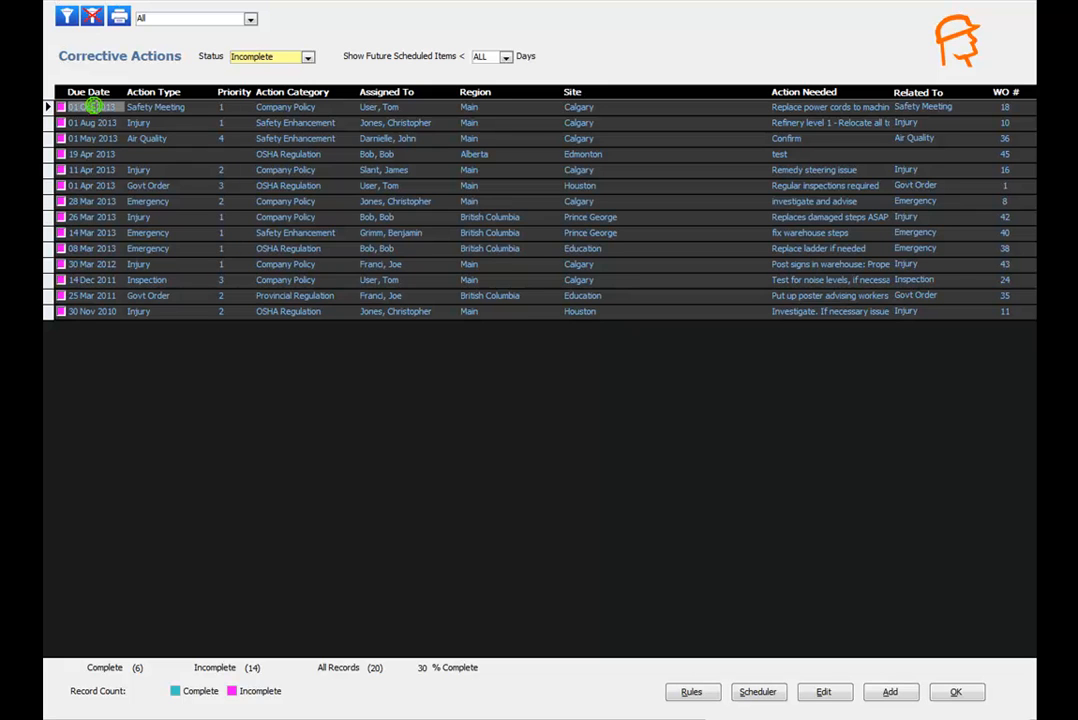
{"action": "left_click", "coordinate": [100, 1]}
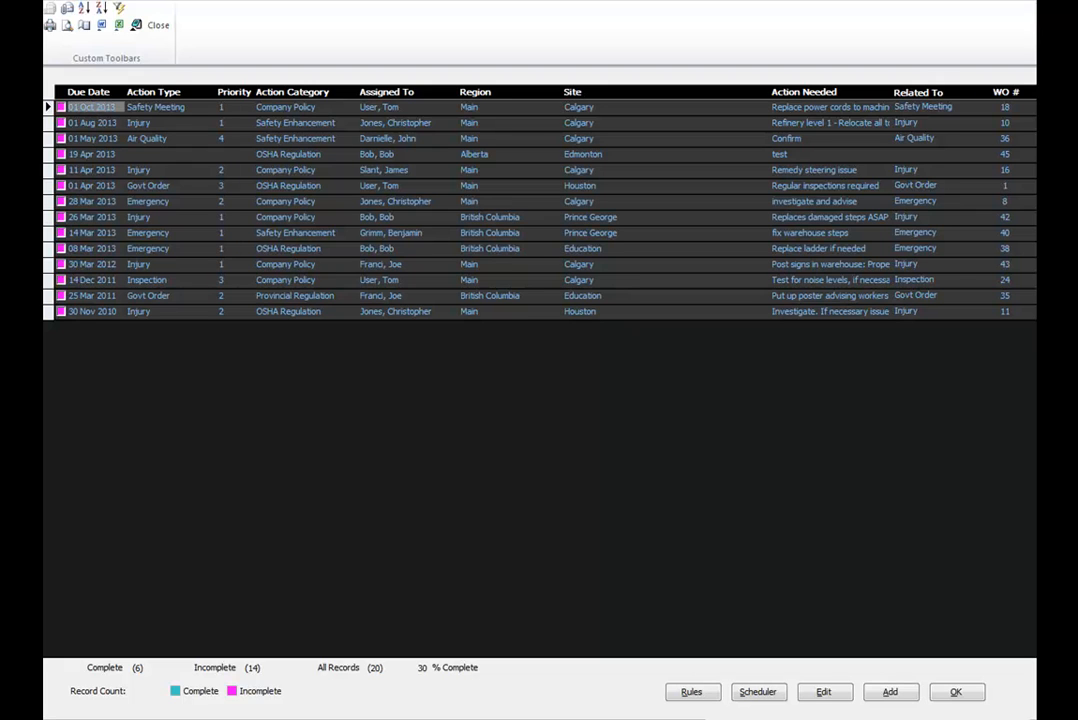
{"action": "left_click", "coordinate": [84, 7]}
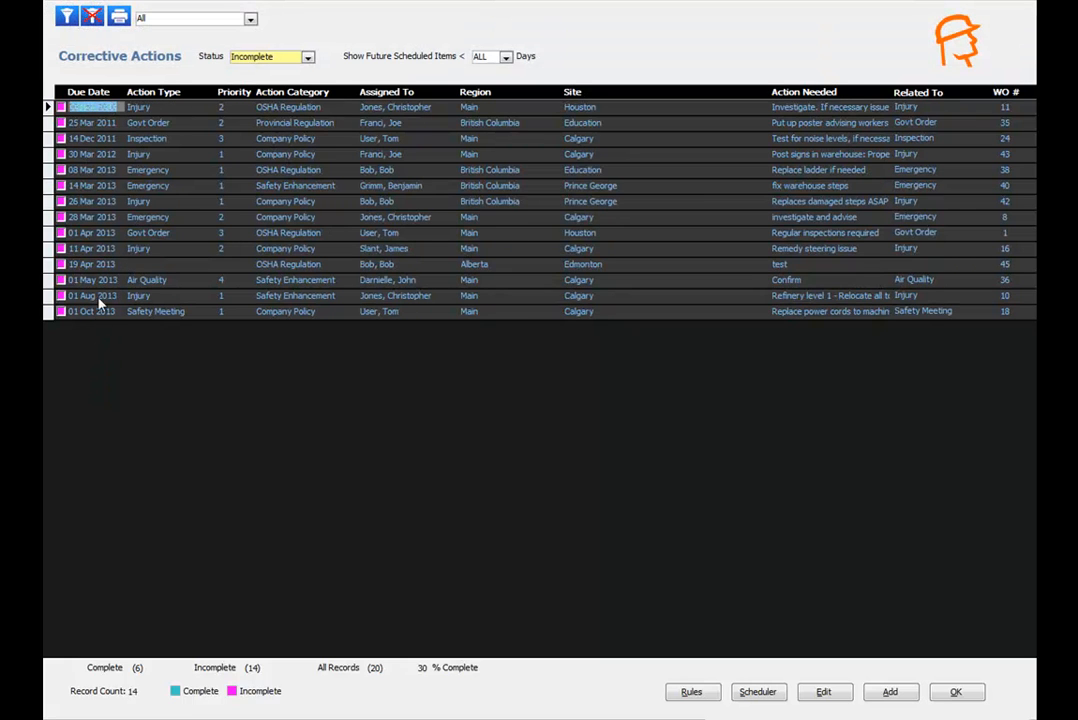
Sort the corrective actions by due date in descending order.
{"action": "left_click", "coordinate": [93, 2]}
{"action": "left_click", "coordinate": [93, 2]}
{"action": "left_click", "coordinate": [93, 2]}
{"action": "left_click", "coordinate": [101, 8]}
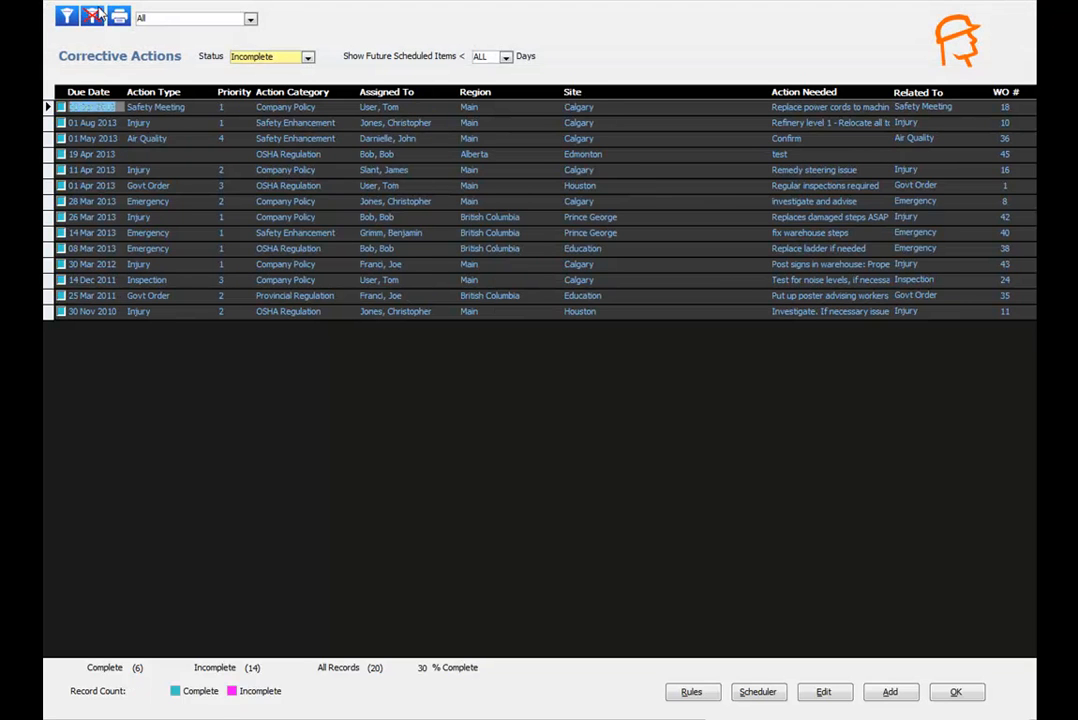
{"action": "left_click", "coordinate": [187, 92]}
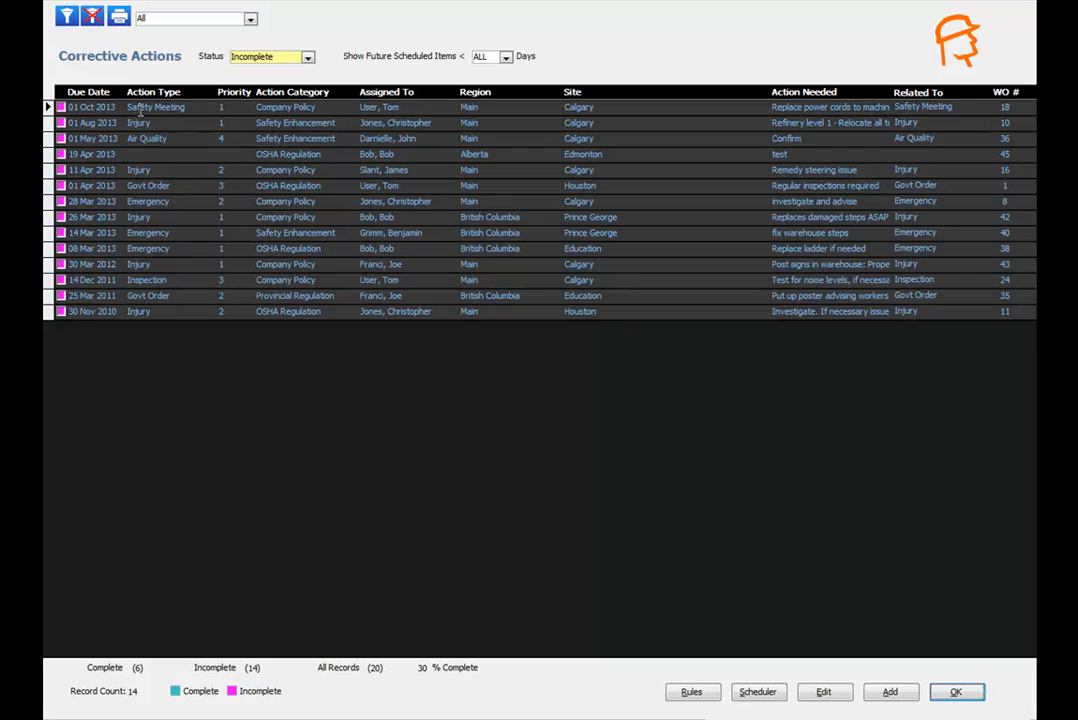
Open the 01 Oct 2013 Safety Meeting action, try to open its related Safety Minutes record, and close the action without saving.
{"action": "double_click", "coordinate": [157, 107]}
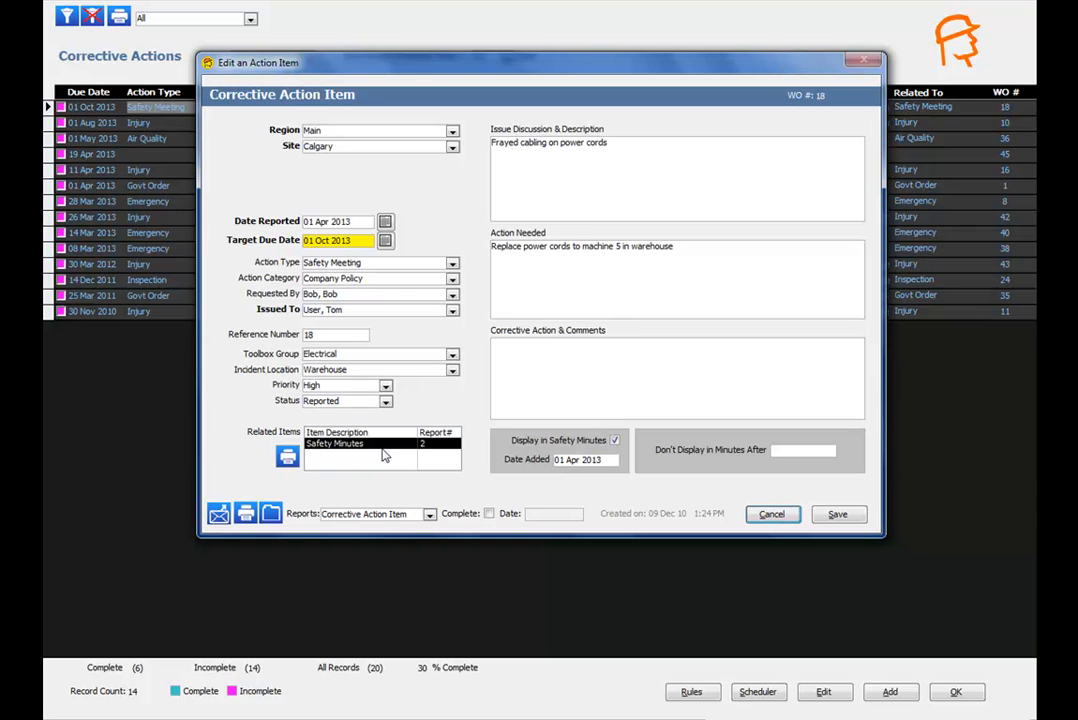
{"action": "left_click", "coordinate": [330, 447]}
{"action": "double_click", "coordinate": [330, 447]}
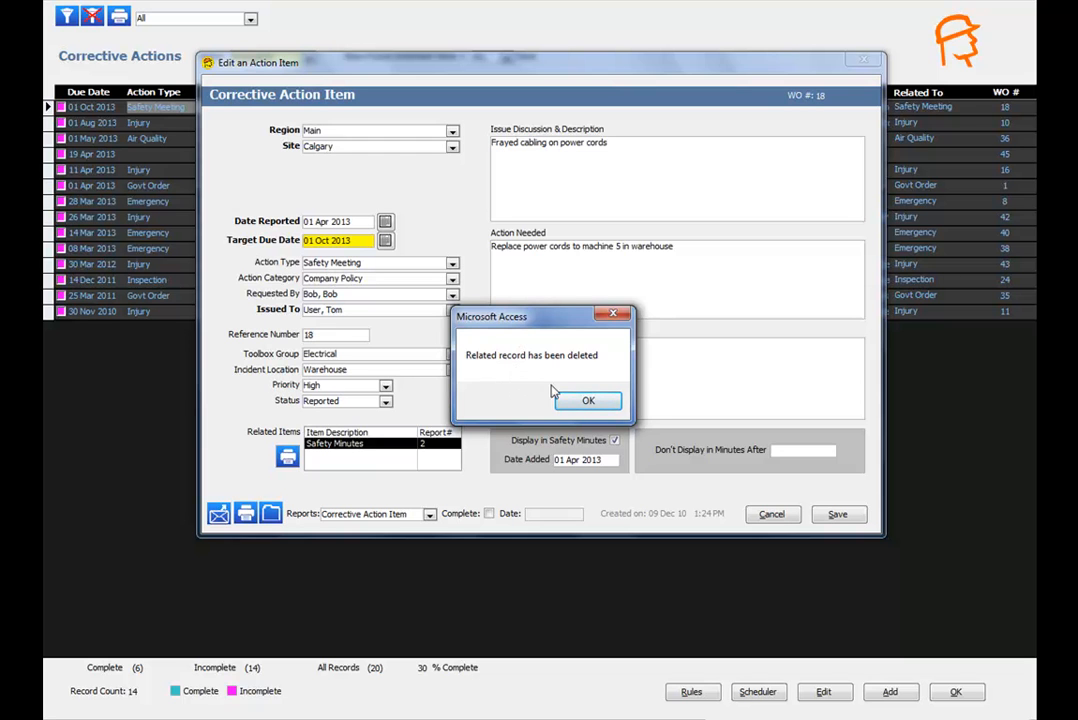
{"action": "left_click", "coordinate": [592, 400]}
{"action": "left_click", "coordinate": [771, 513]}
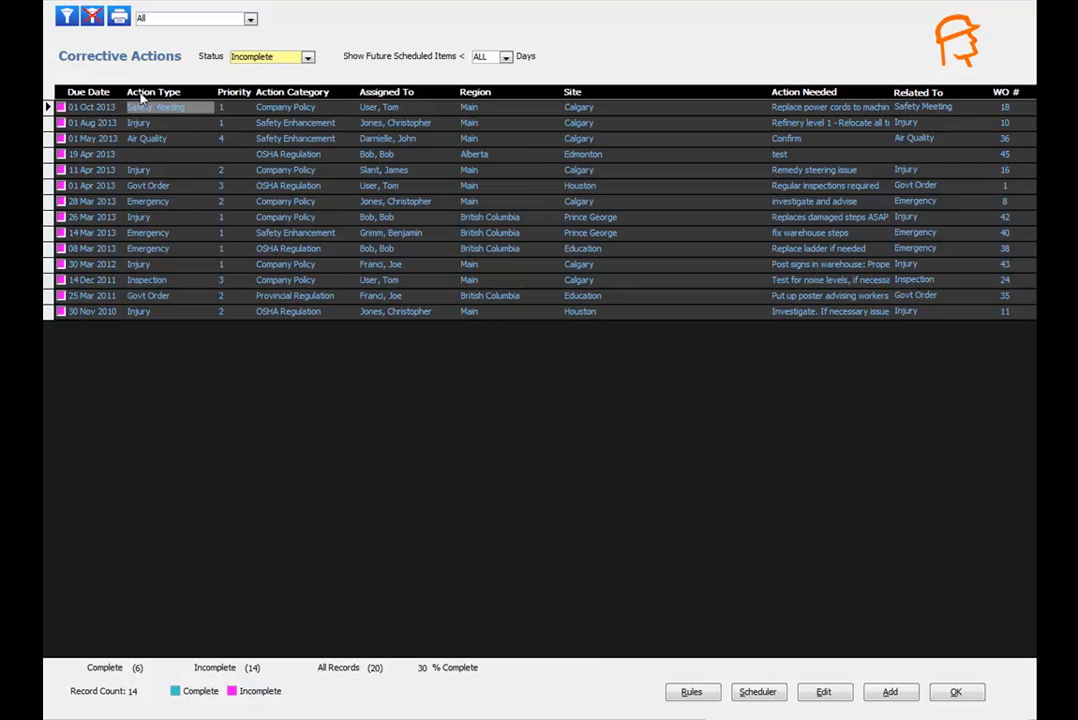
Open the related injury record of the 01 Aug 2013 Injury action and view its linked corrective actions, closing without saving.
{"action": "double_click", "coordinate": [147, 123]}
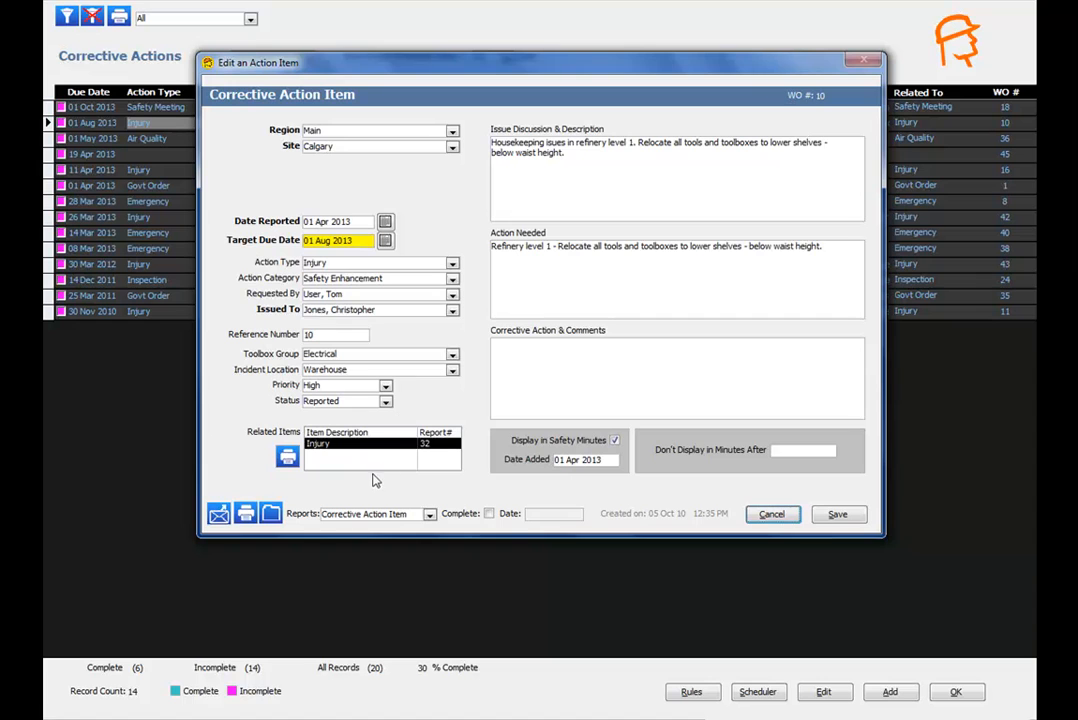
{"action": "double_click", "coordinate": [325, 447]}
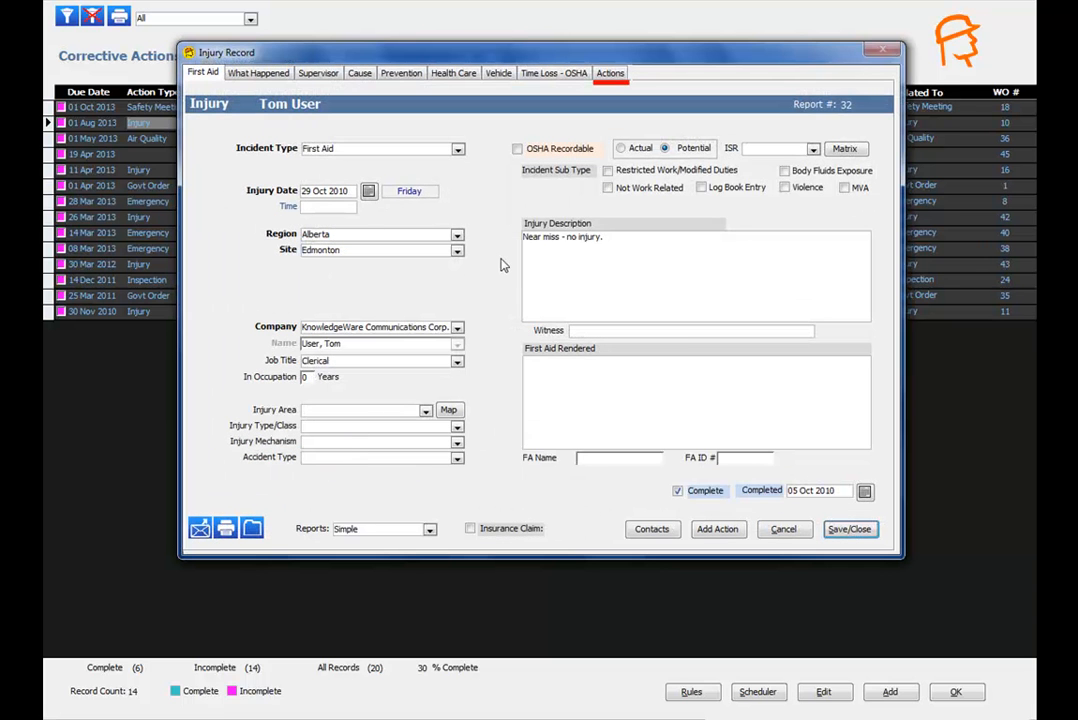
{"action": "left_click", "coordinate": [609, 74]}
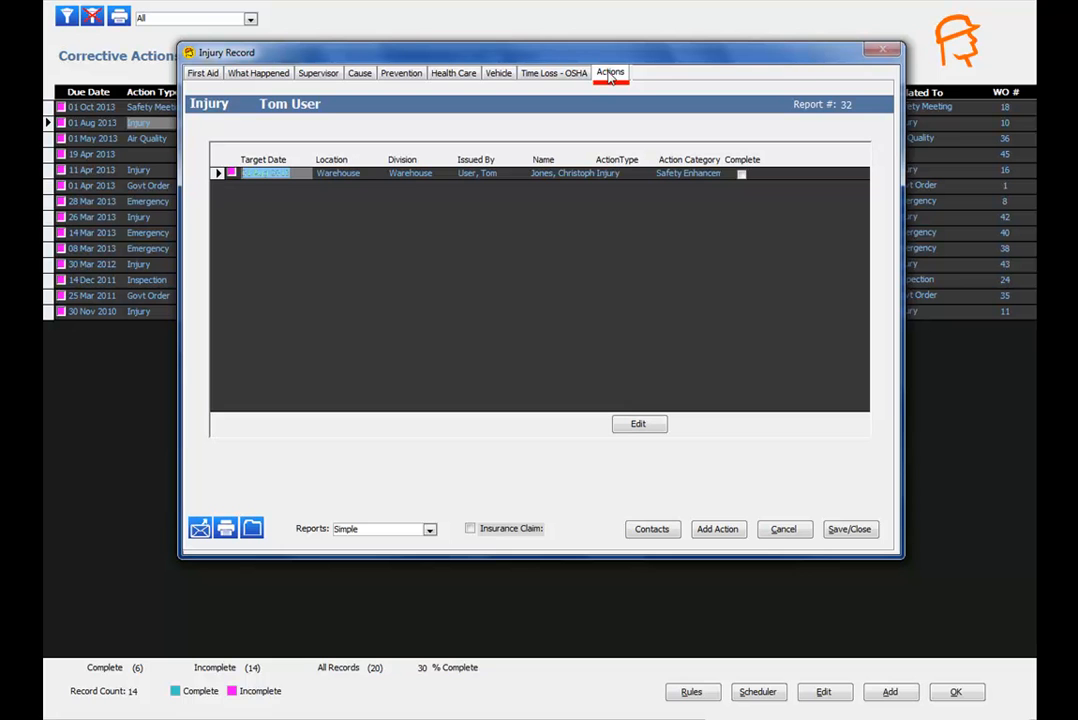
{"action": "left_click", "coordinate": [786, 531]}
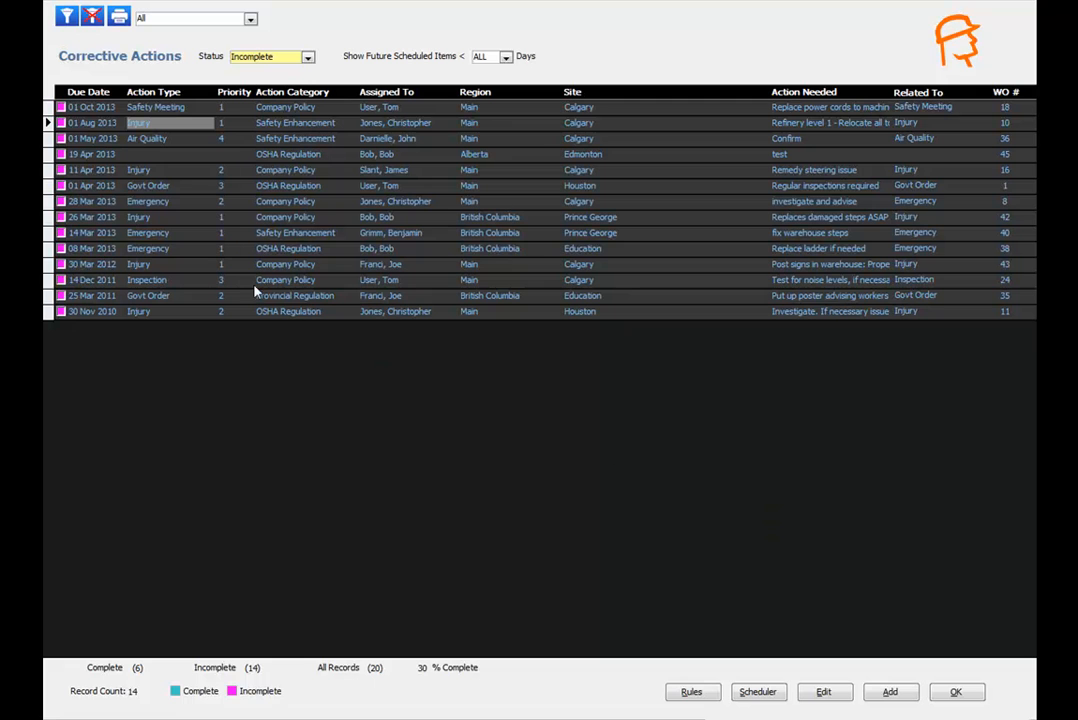
View the details of the 19 Apr 2013 corrective action without an action type, and close it without saving.
{"action": "left_click", "coordinate": [145, 155]}
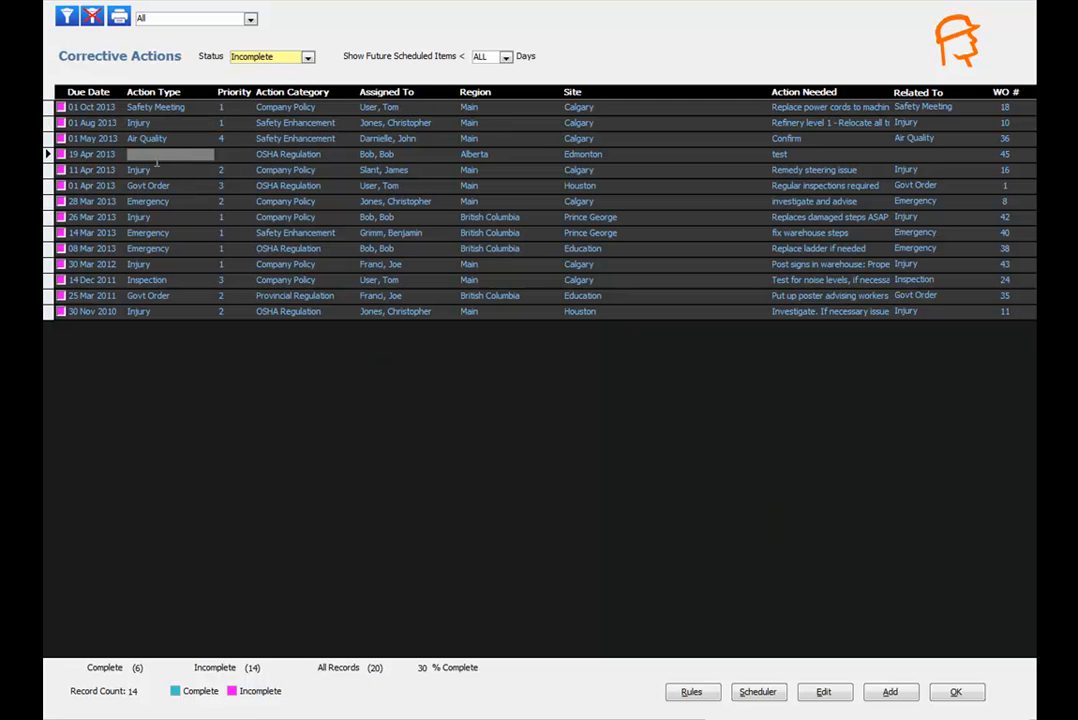
{"action": "double_click", "coordinate": [148, 155]}
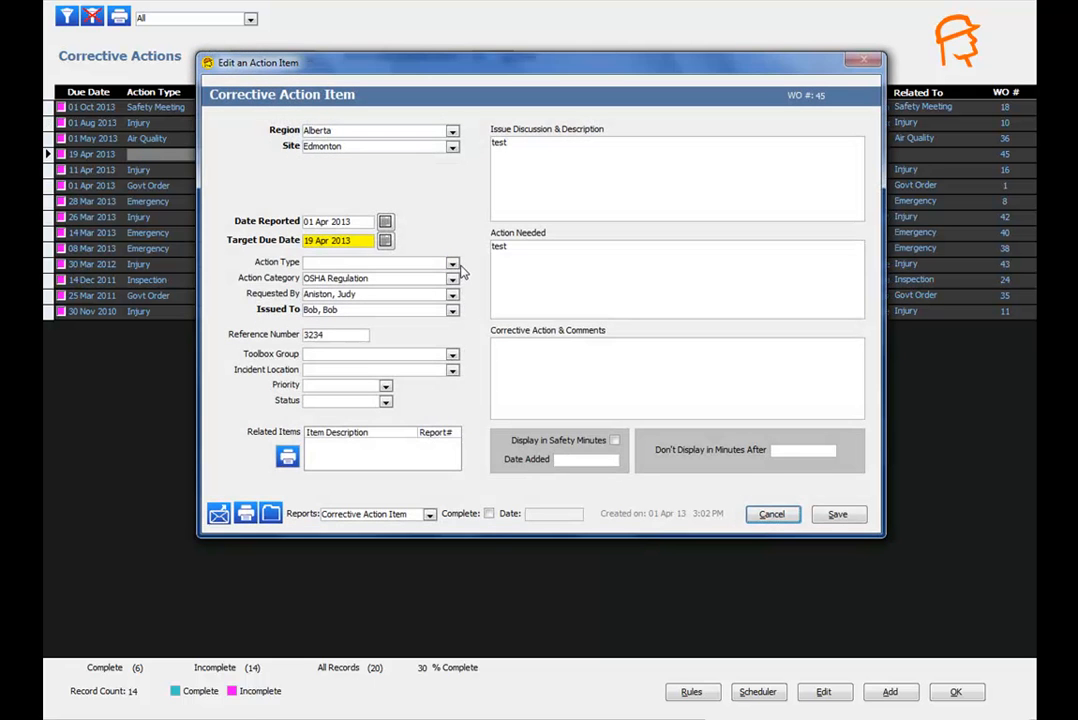
{"action": "left_click", "coordinate": [780, 514]}
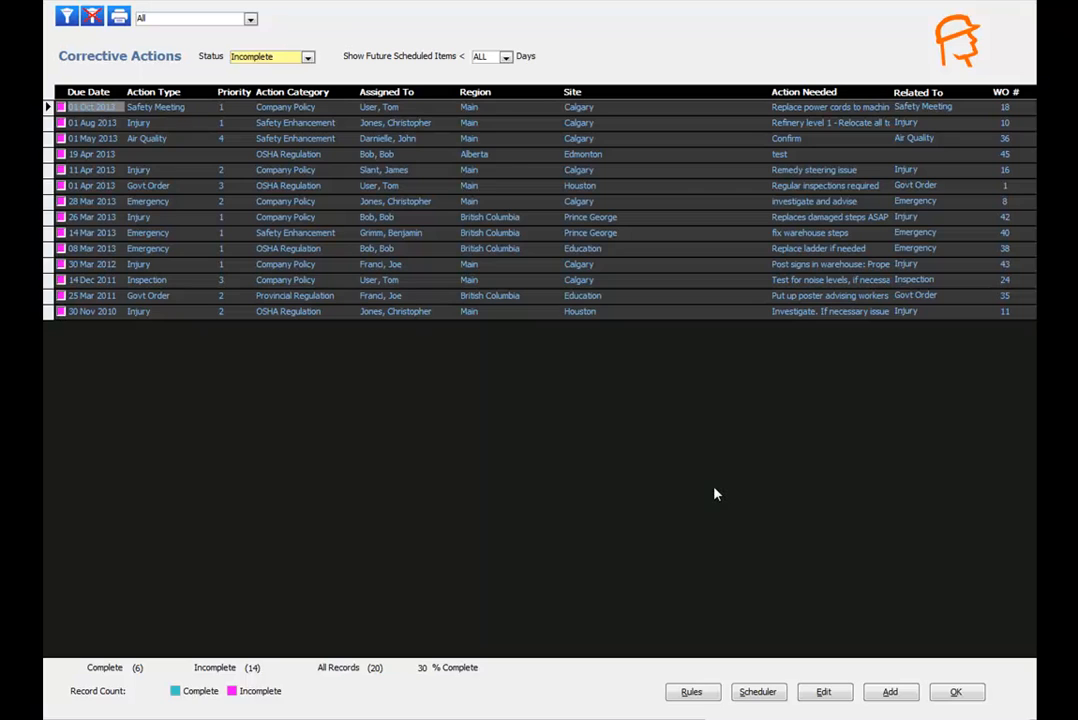
Start a new corrective action item for the Eastern region, Toronto site, with a target due date of 18 Apr 2013.
{"action": "left_click", "coordinate": [895, 692]}
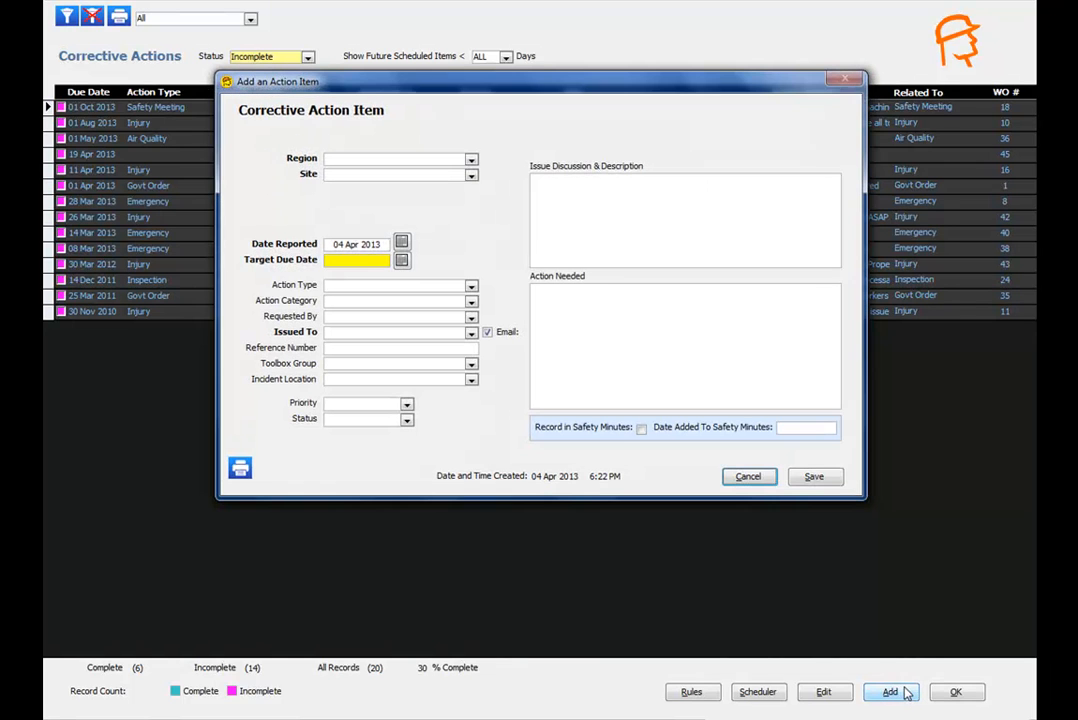
{"action": "left_click", "coordinate": [470, 160]}
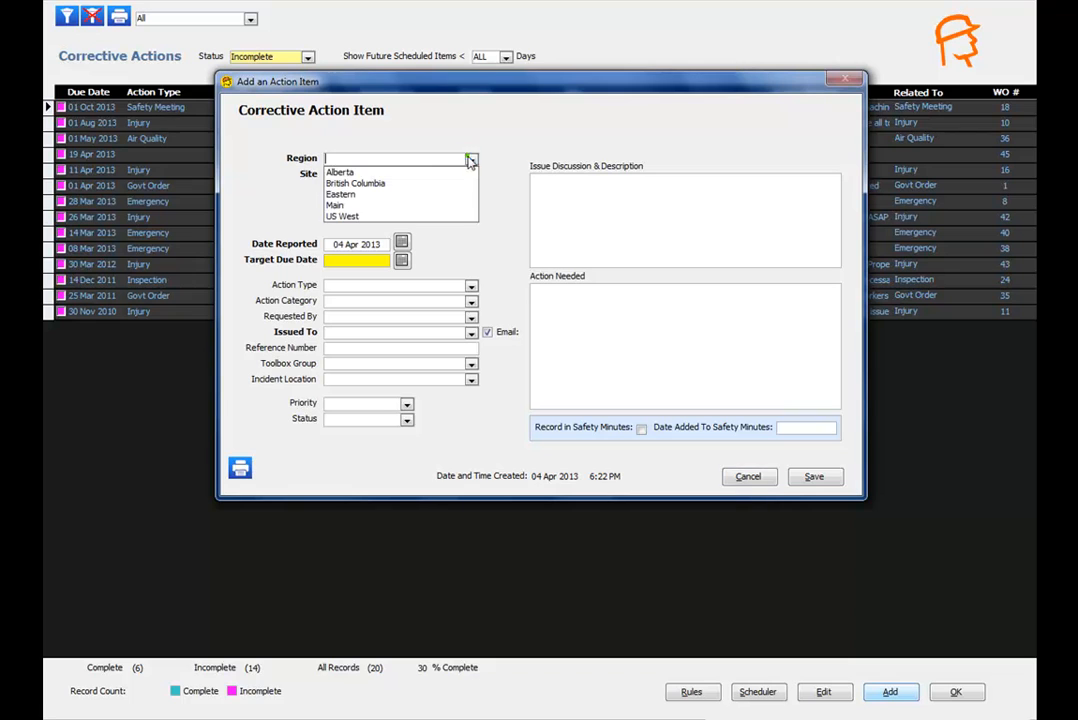
{"action": "left_click", "coordinate": [385, 195]}
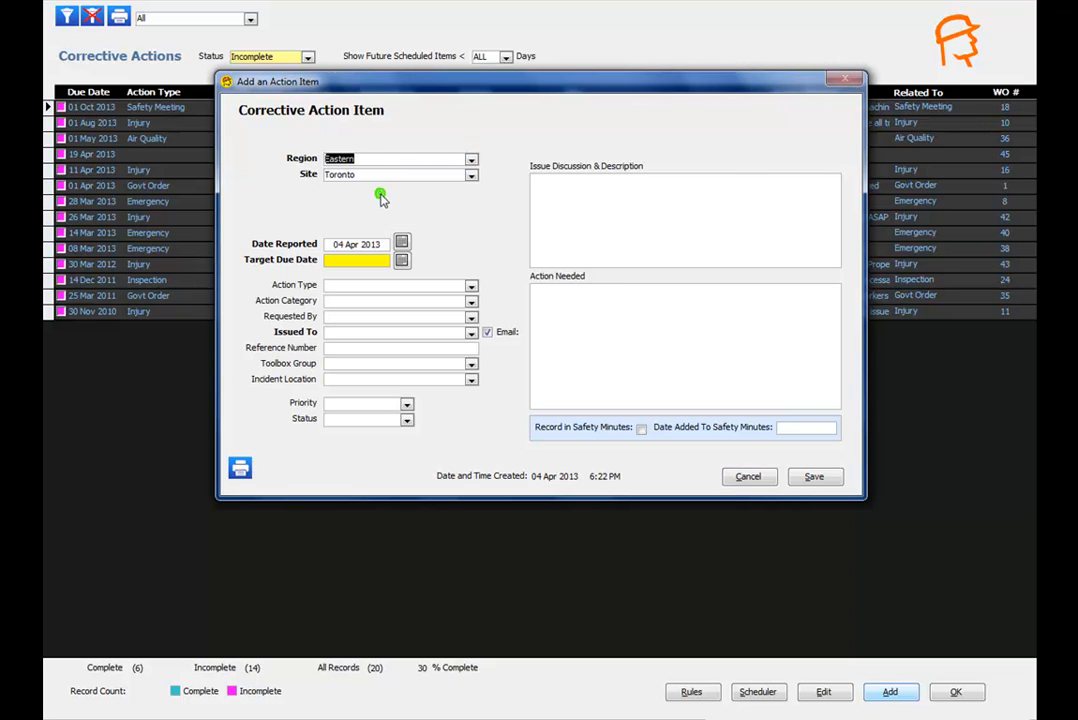
{"action": "left_click", "coordinate": [401, 260]}
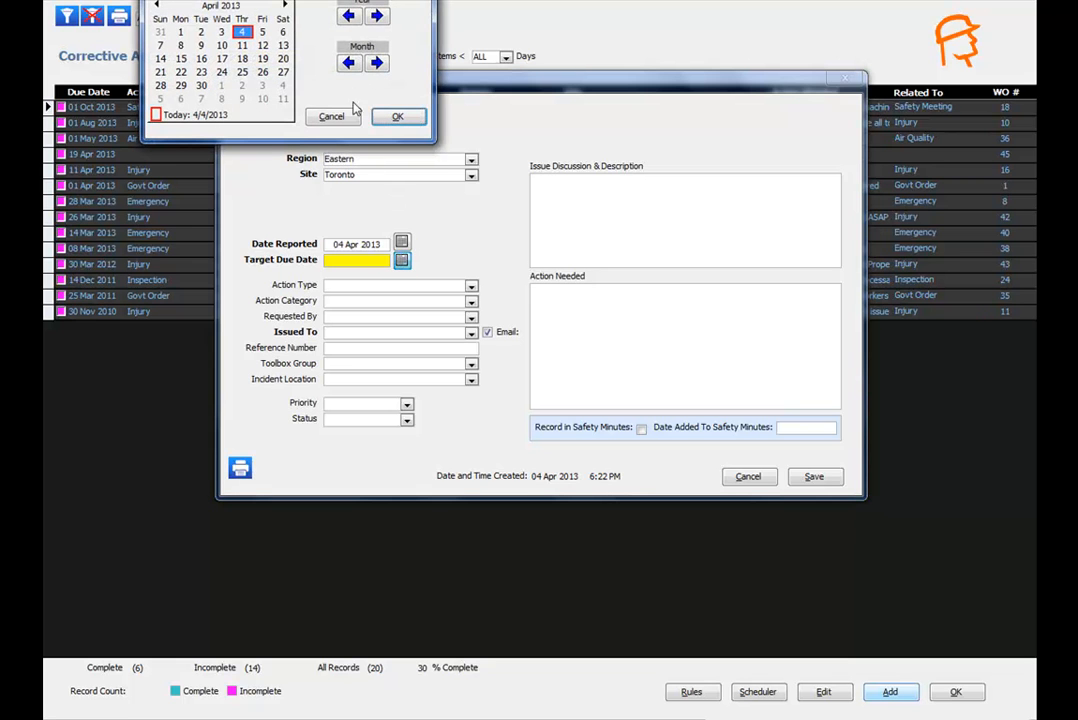
{"action": "left_click", "coordinate": [242, 58]}
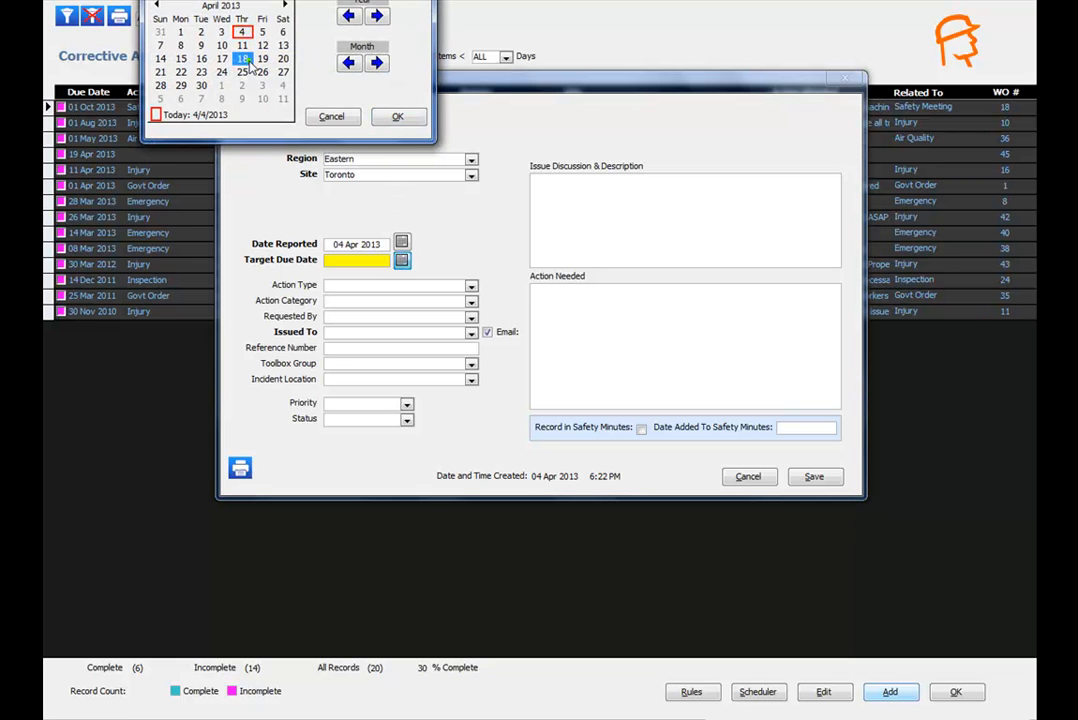
{"action": "left_click", "coordinate": [397, 117]}
{"action": "key", "text": "Tab"}
{"action": "key", "text": "Tab"}
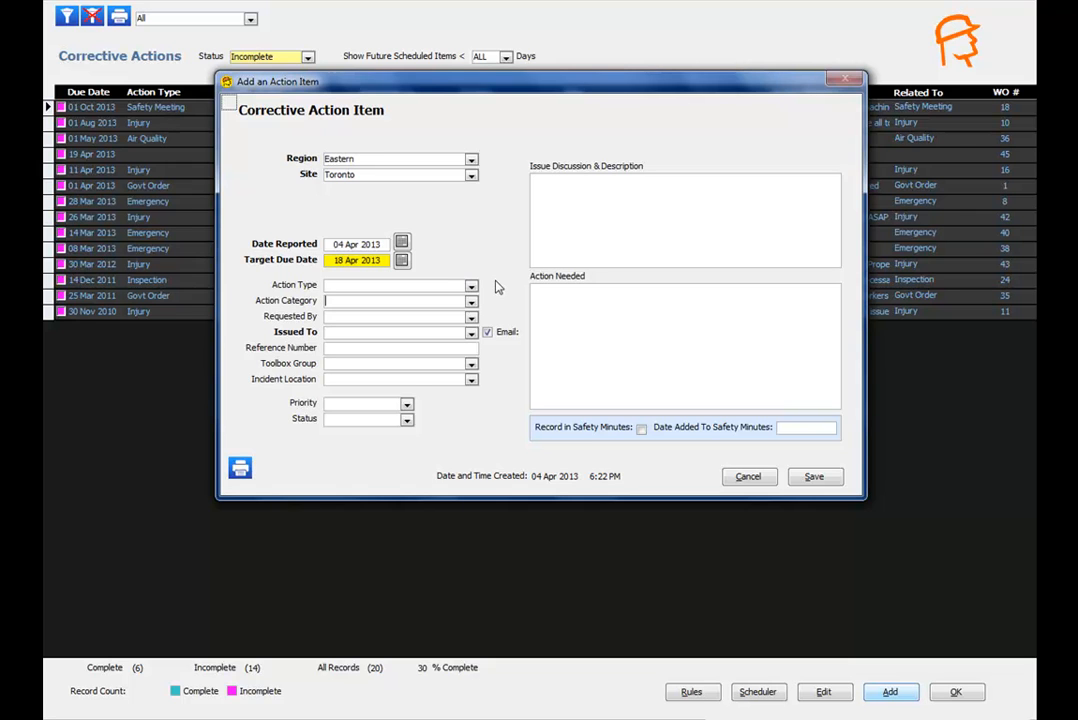
Set the new item's action type to Repair and its action category to Provincial Regulation.
{"action": "left_click", "coordinate": [471, 286]}
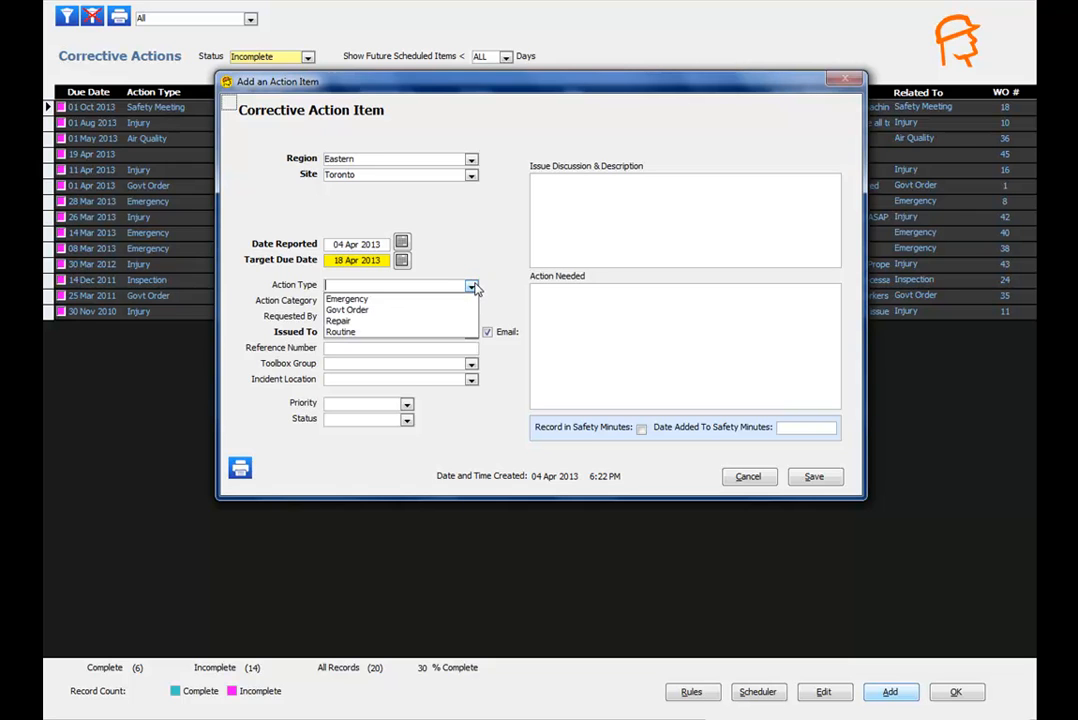
{"action": "left_click", "coordinate": [395, 321]}
{"action": "left_click", "coordinate": [471, 301]}
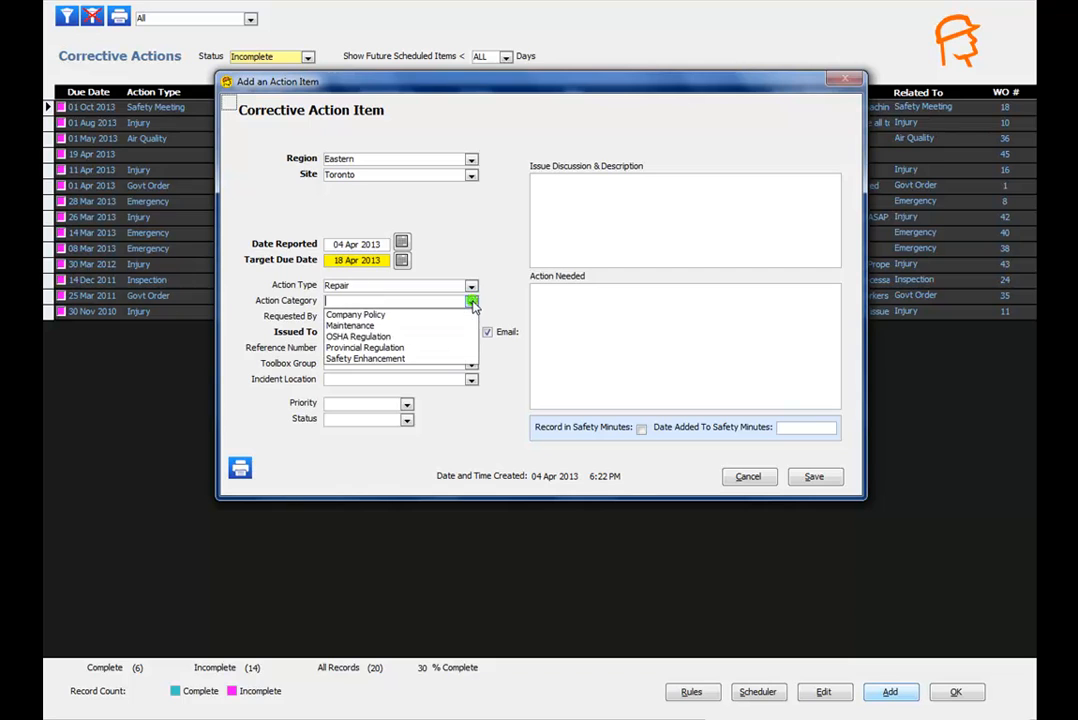
{"action": "left_click", "coordinate": [400, 347]}
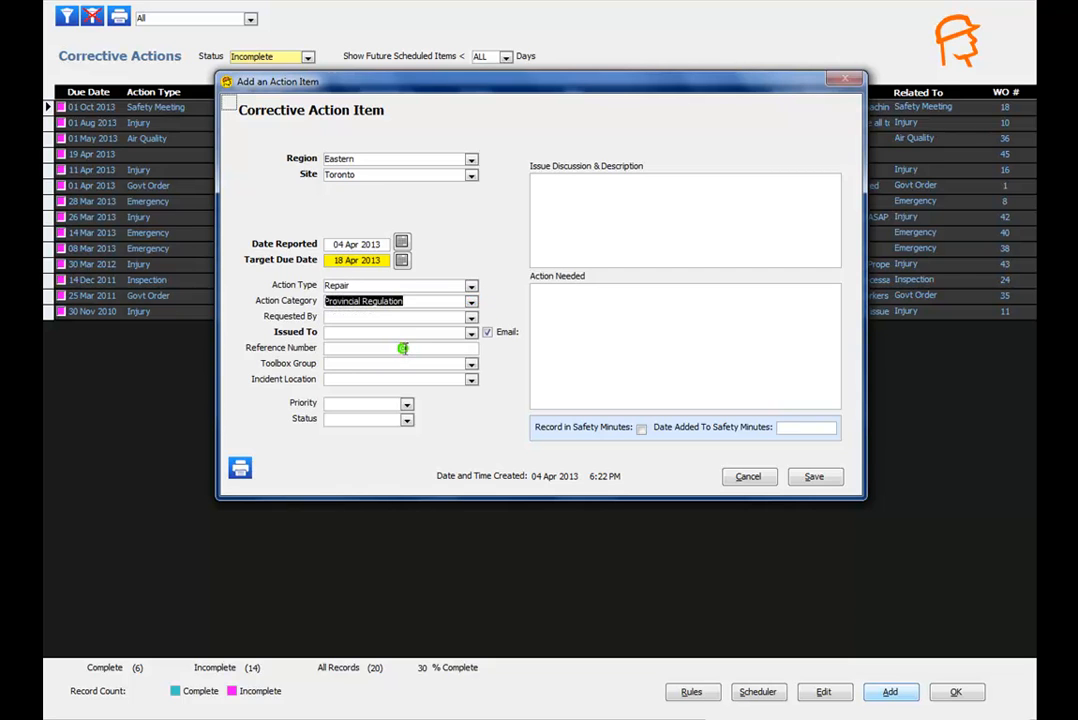
Choose the requesting employee and the employee the corrective action is issued to.
{"action": "left_click", "coordinate": [471, 317]}
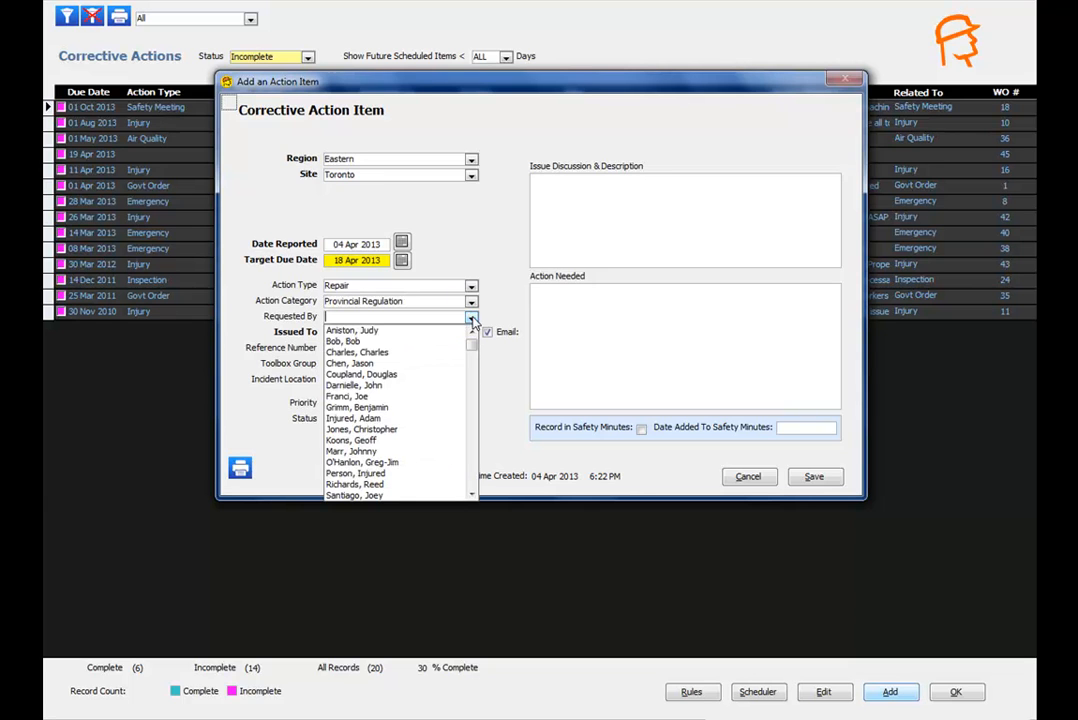
{"action": "left_click", "coordinate": [370, 363]}
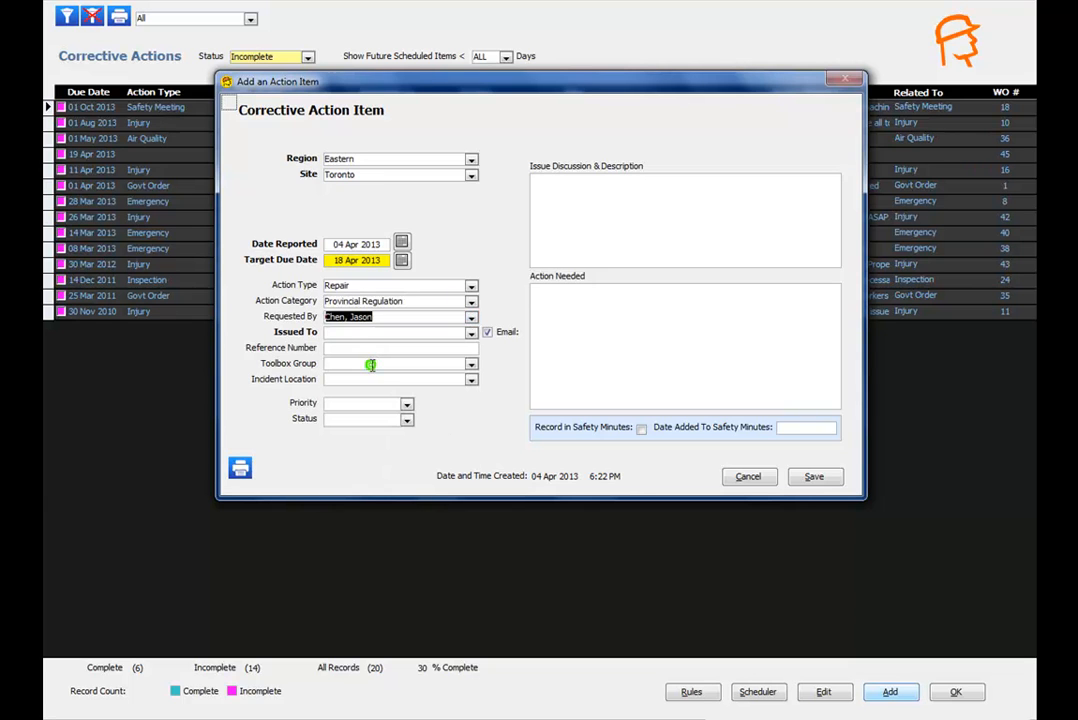
{"action": "left_click", "coordinate": [471, 333]}
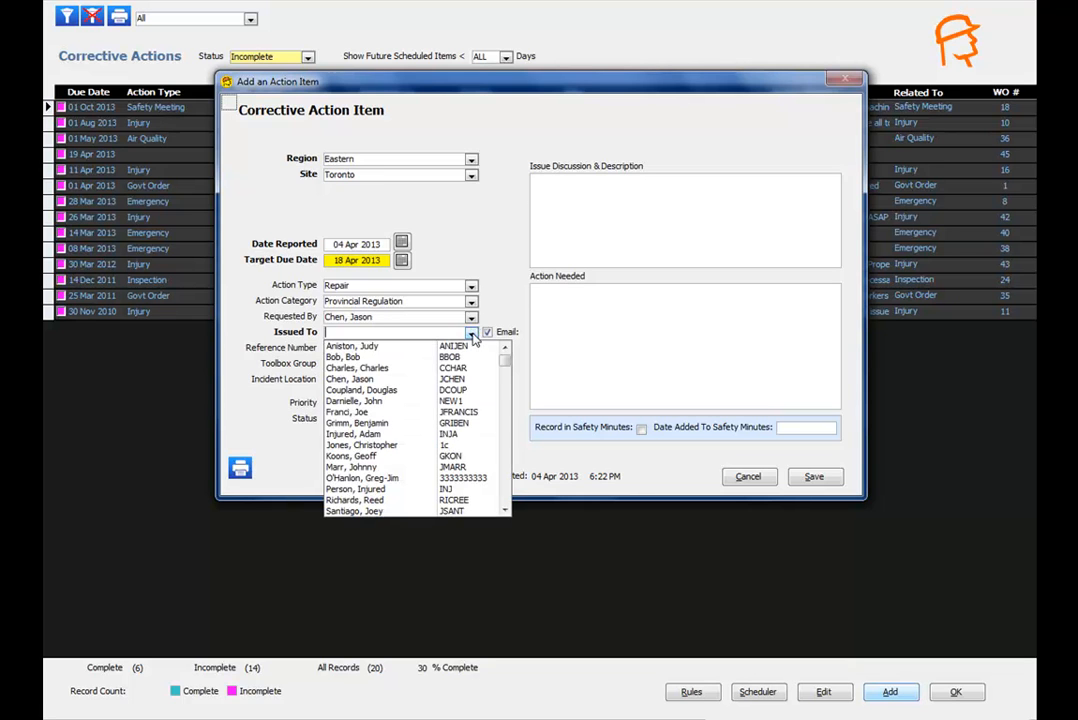
{"action": "left_click", "coordinate": [452, 389]}
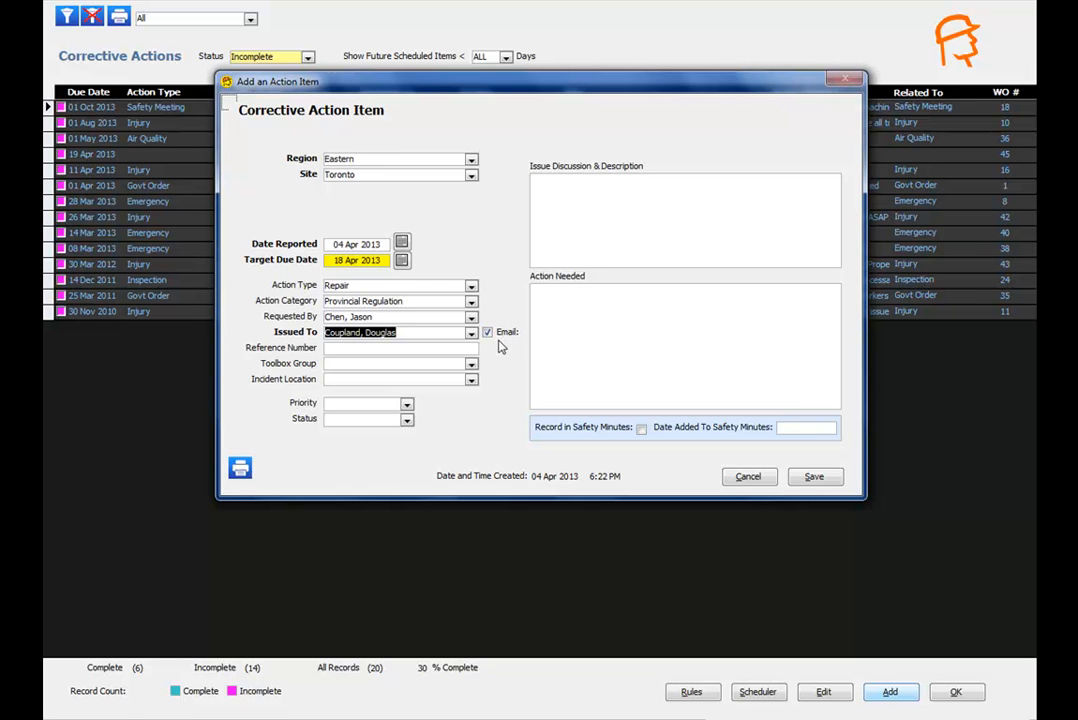
Enter reference number 332, toolbox group Operations and incident location Toronto - Site 5 - Loading Bay for the new item.
{"action": "key", "text": "Tab"}
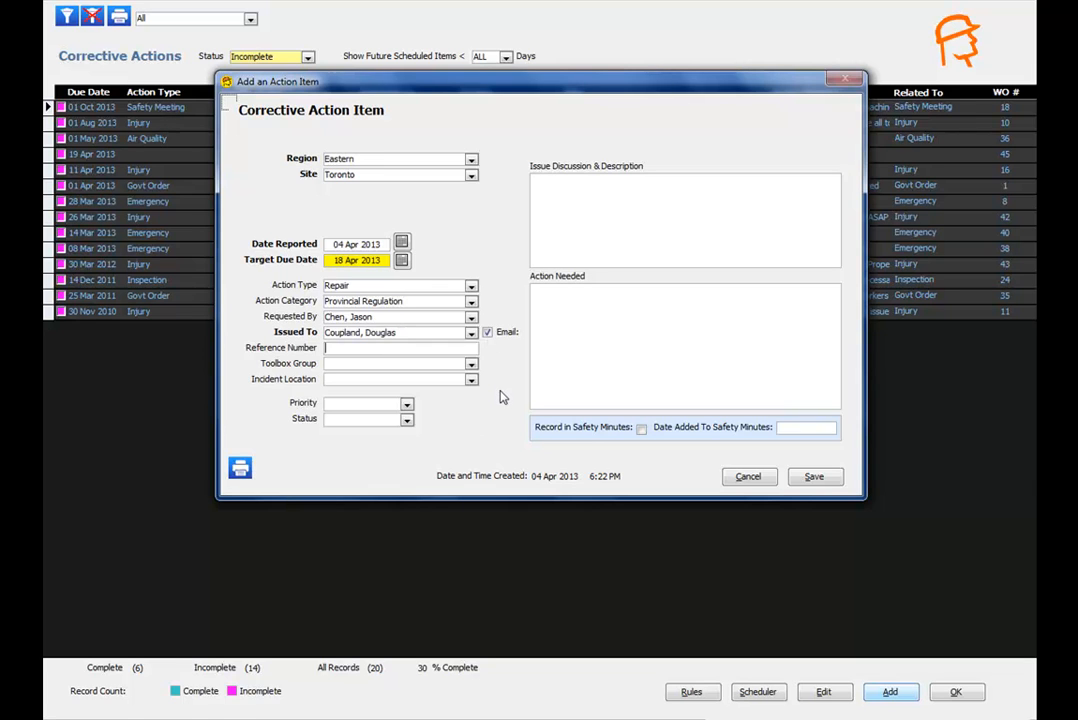
{"action": "type", "text": "332"}
{"action": "left_click", "coordinate": [471, 366]}
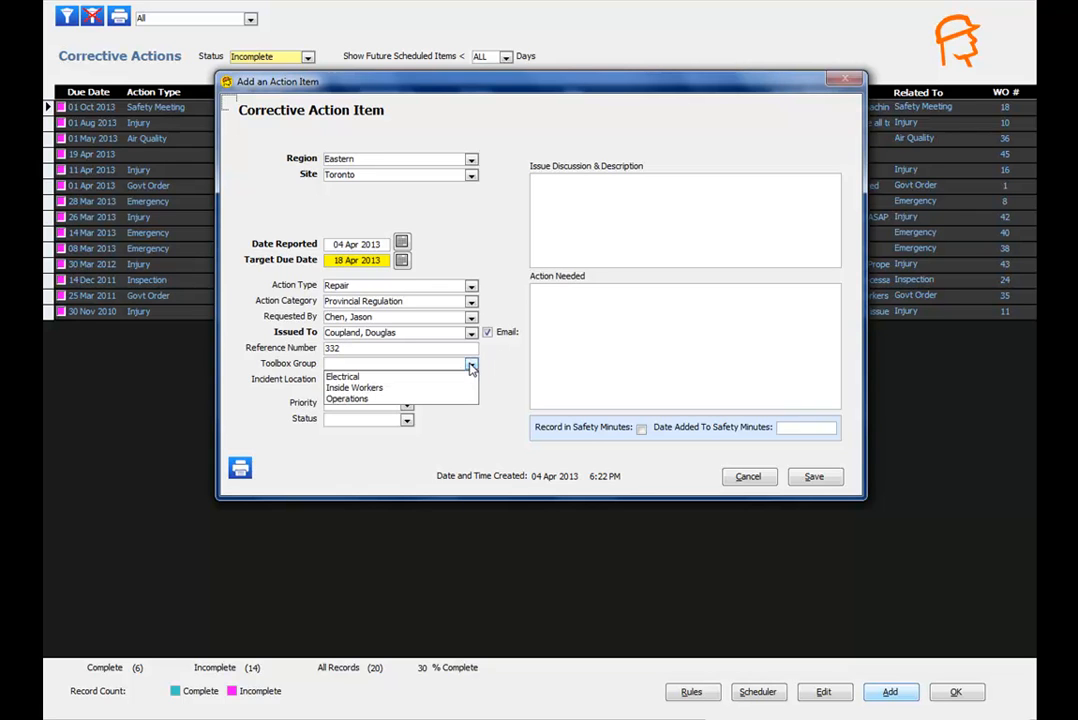
{"action": "left_click", "coordinate": [366, 400]}
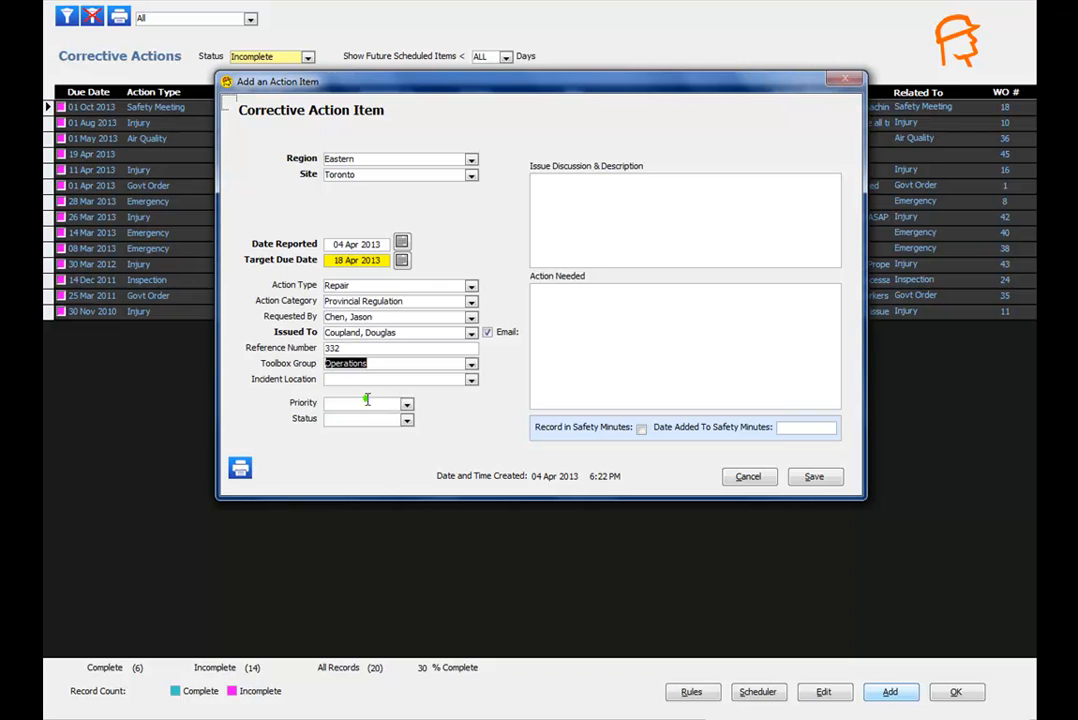
{"action": "left_click", "coordinate": [472, 381]}
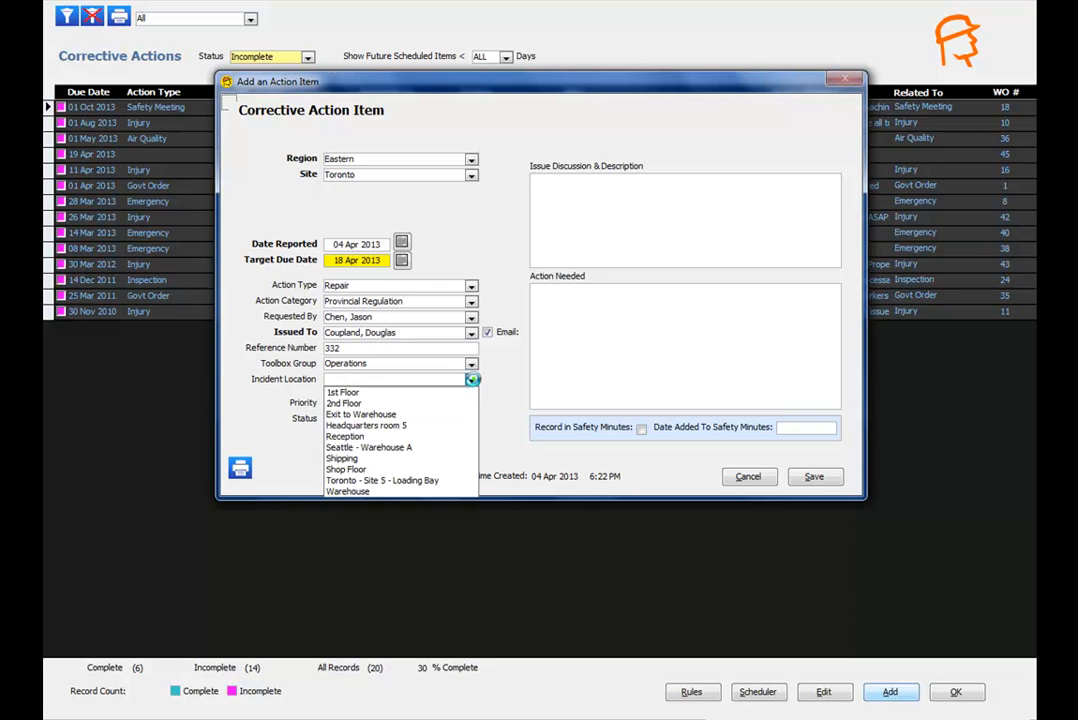
{"action": "left_click", "coordinate": [412, 482]}
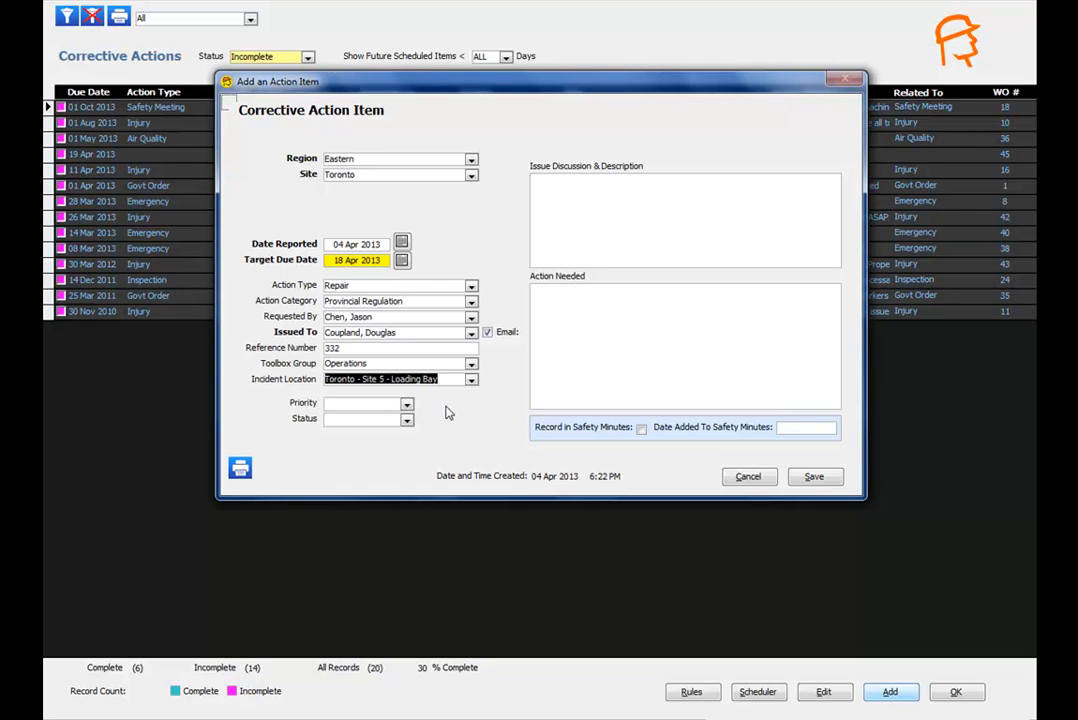
Set priority High and status In Progress, and describe the knocked-down stop sign at the site 5 loading bay and its needed replacement.
{"action": "left_click", "coordinate": [407, 404]}
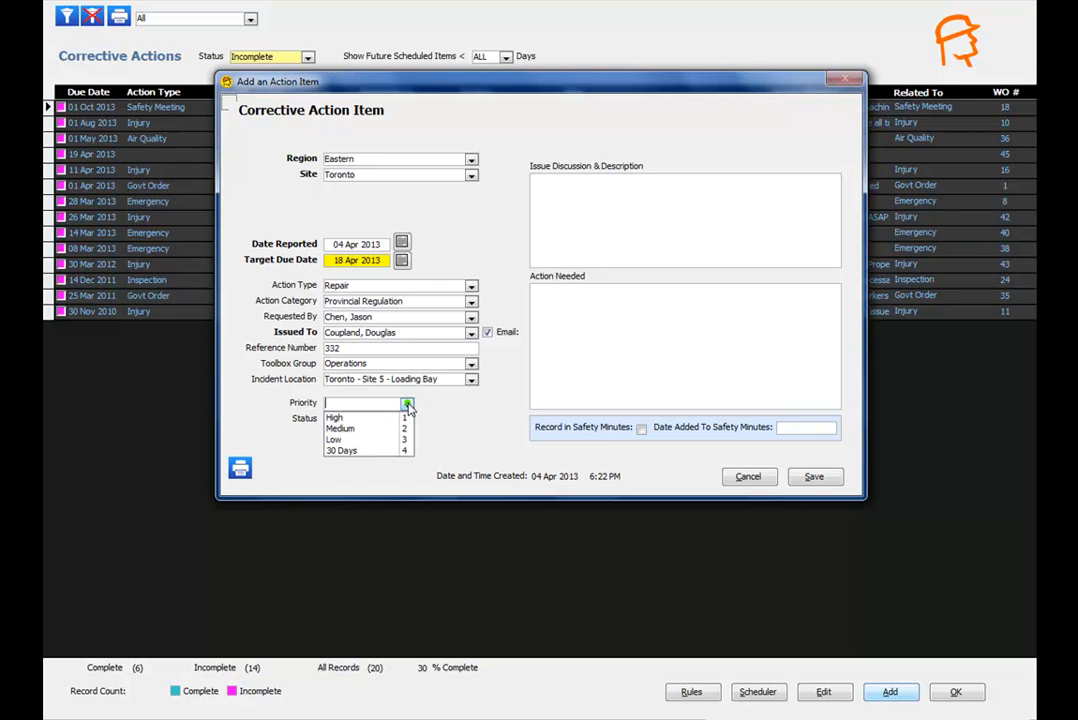
{"action": "left_click", "coordinate": [355, 418]}
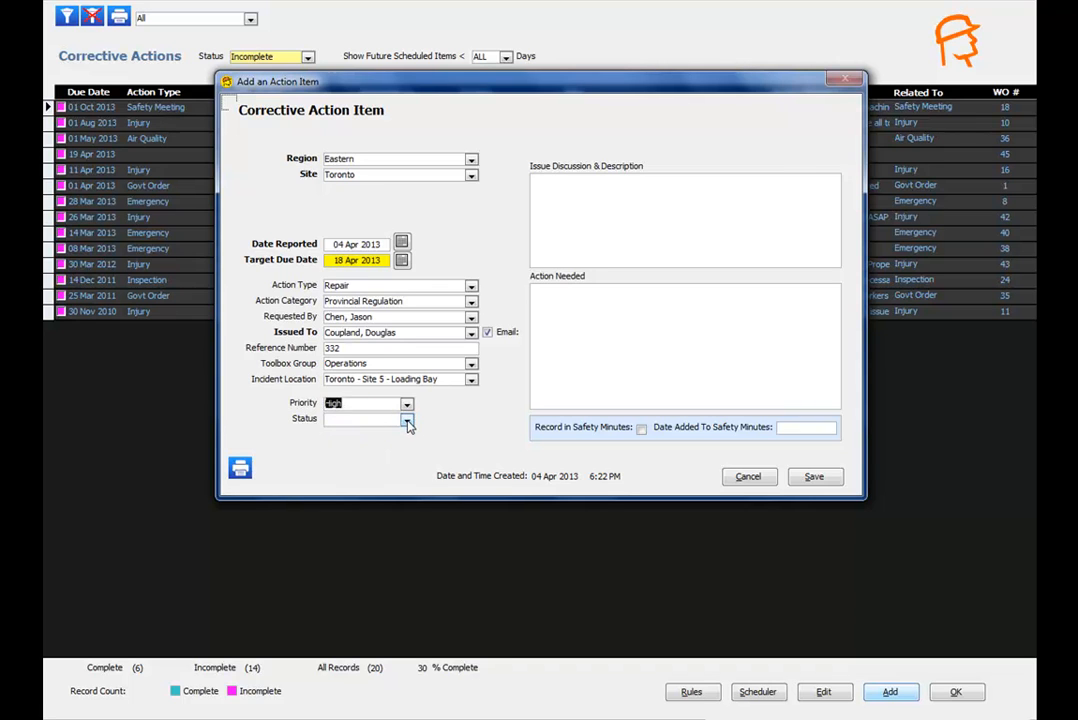
{"action": "left_click", "coordinate": [407, 421]}
{"action": "left_click", "coordinate": [378, 441]}
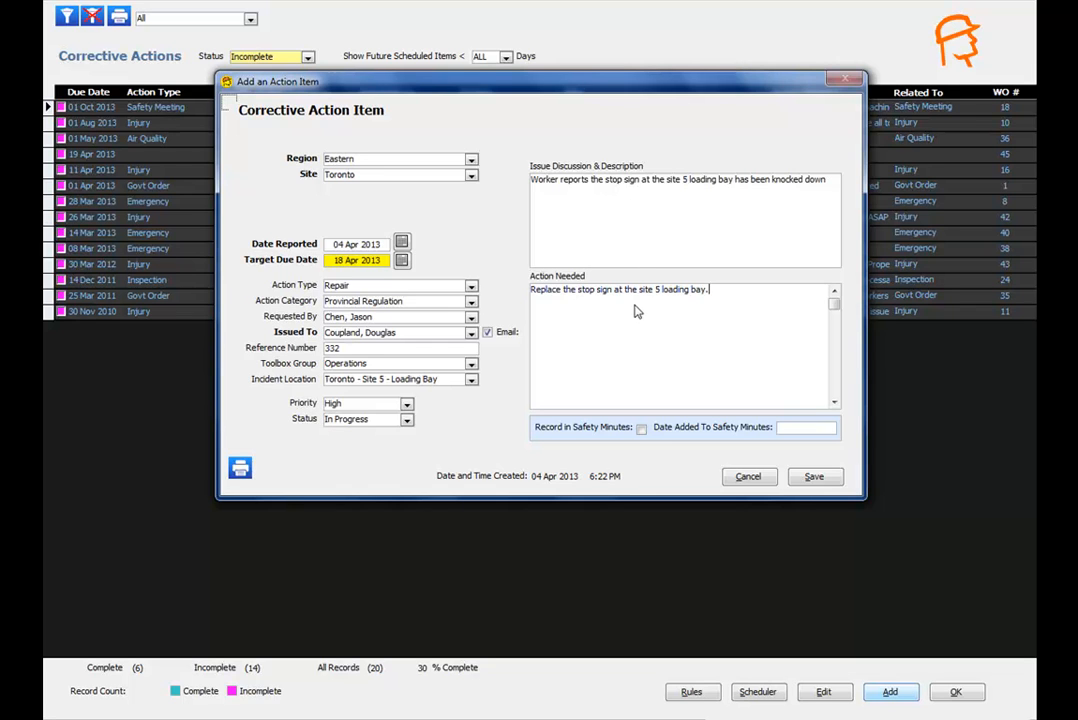
Mark the new action item for recording in the safety minutes and save it.
{"action": "left_click", "coordinate": [641, 428]}
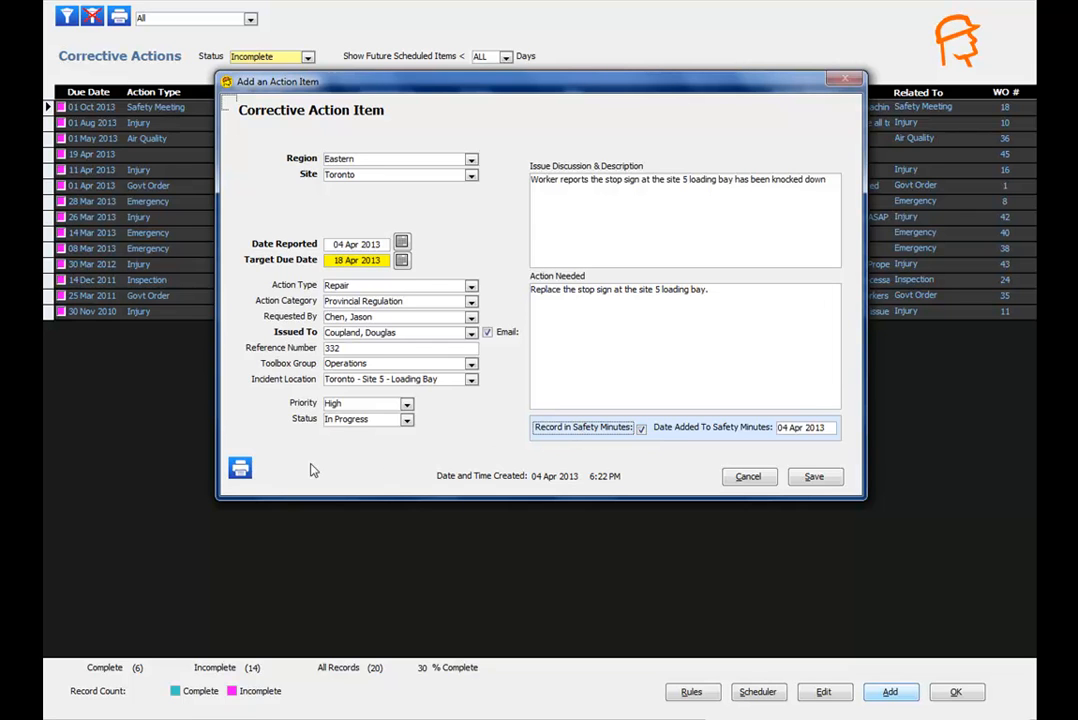
{"action": "left_click", "coordinate": [241, 470]}
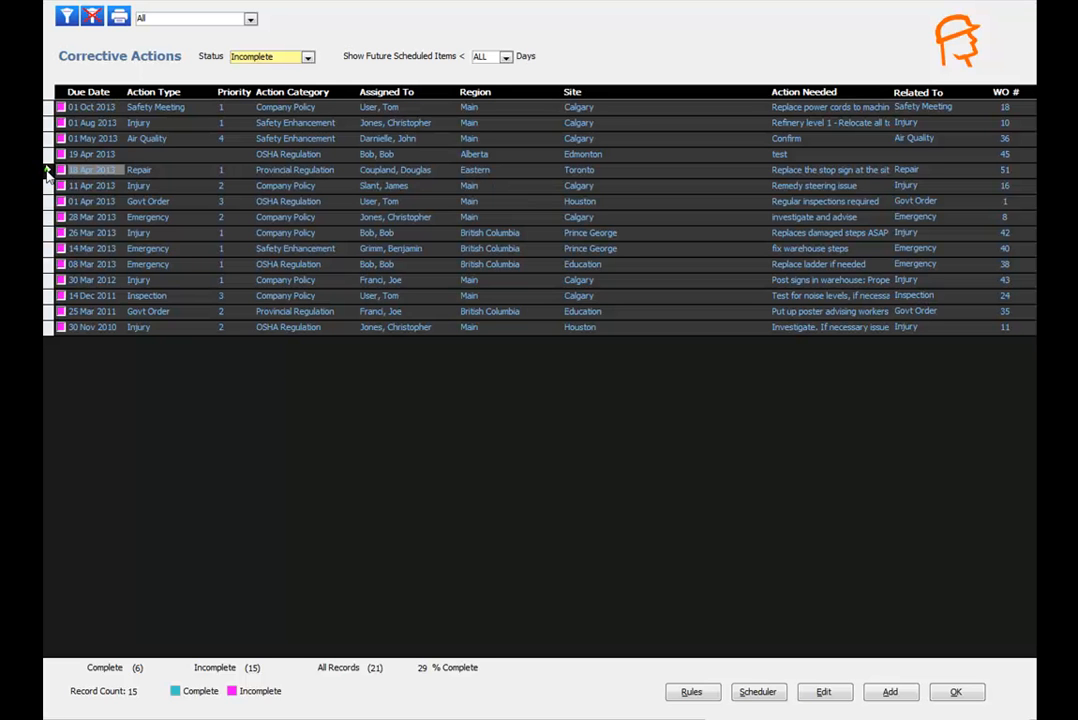
Open the 18 Apr 2013 Repair action for editing and examine its comments and safety-minutes end date fields.
{"action": "left_click", "coordinate": [47, 173]}
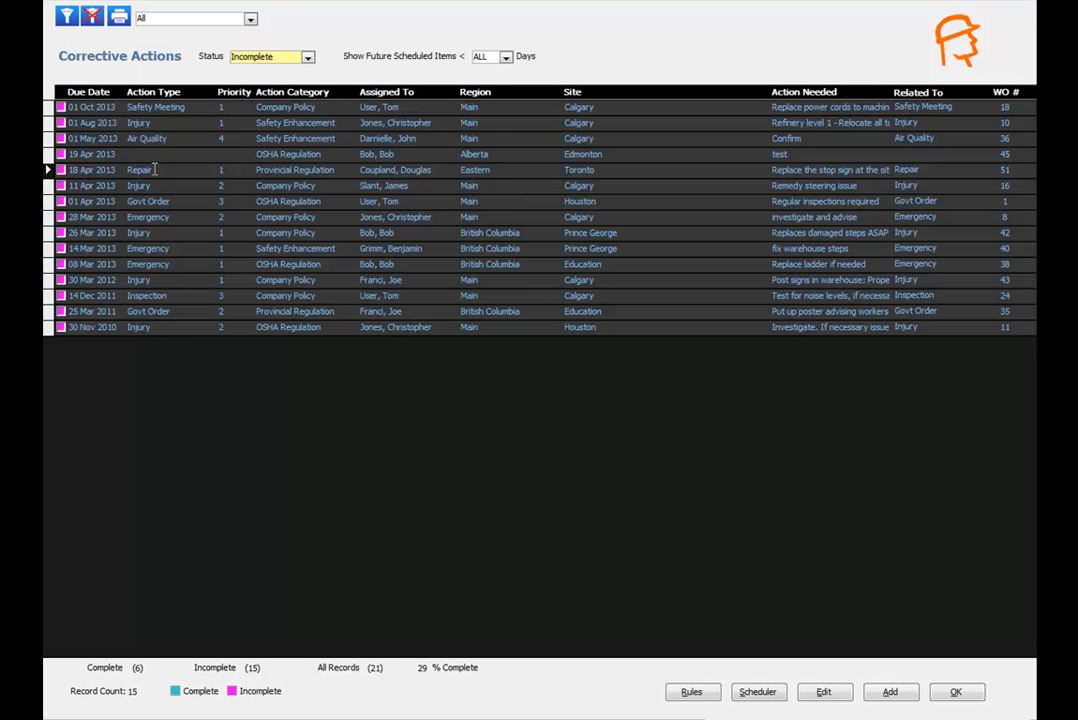
{"action": "double_click", "coordinate": [102, 170]}
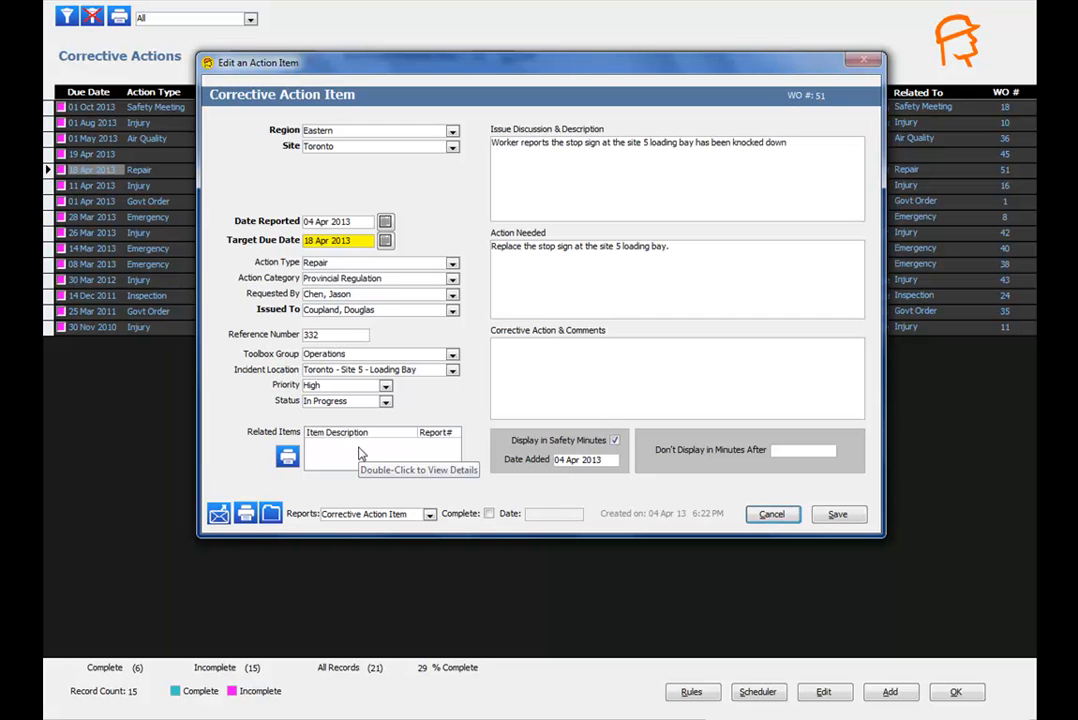
{"action": "left_click", "coordinate": [520, 348]}
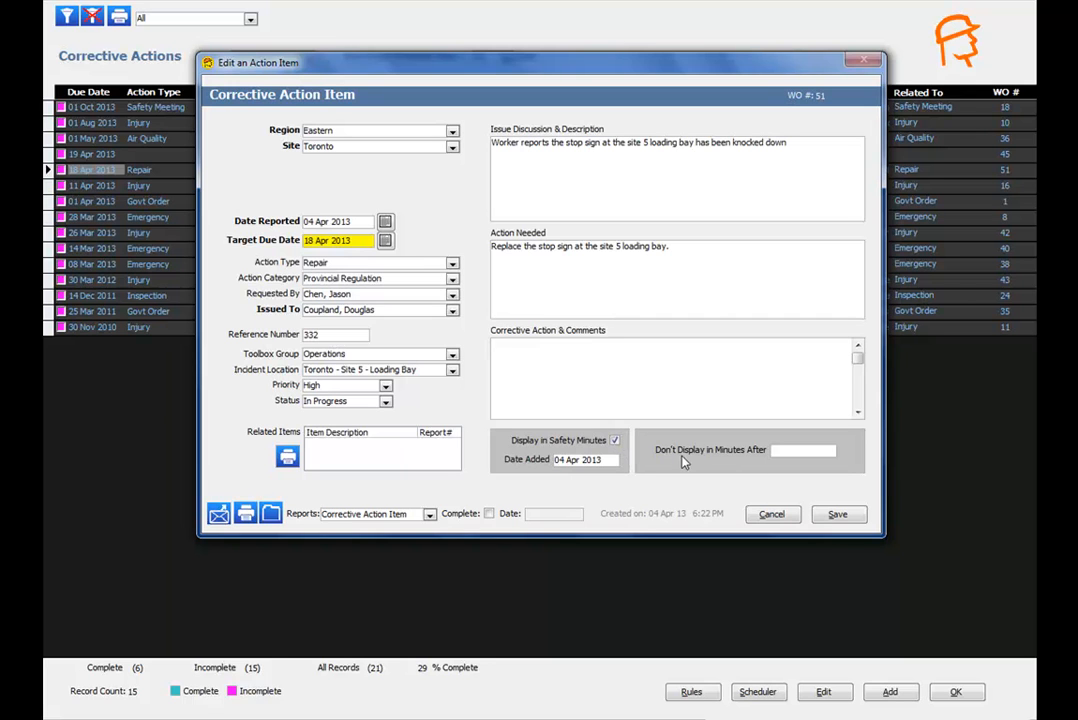
{"action": "left_click", "coordinate": [779, 450]}
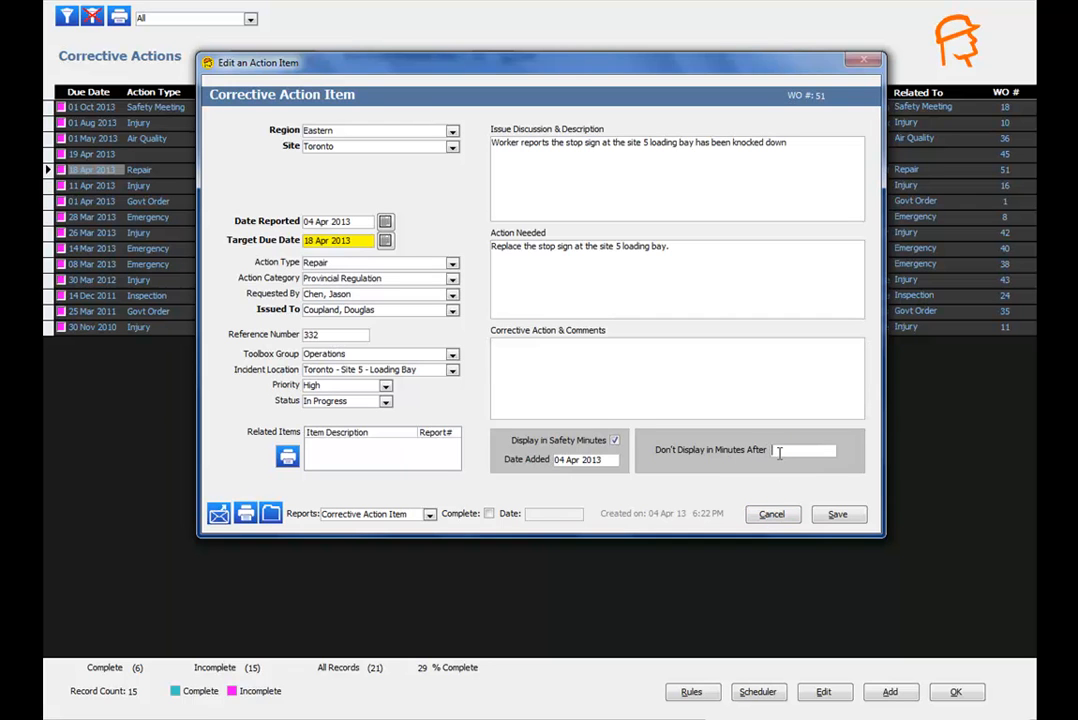
View the Repair action's linked documents and the report types available for it, keeping Corrective Action Item selected.
{"action": "left_click", "coordinate": [271, 514]}
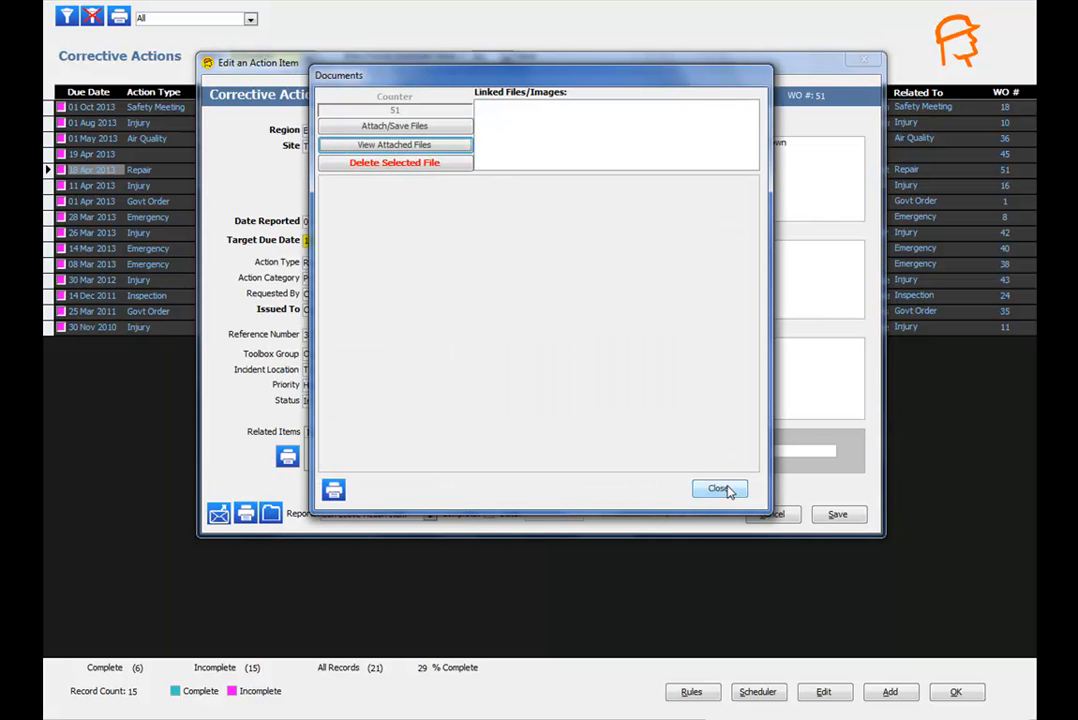
{"action": "left_click", "coordinate": [719, 489]}
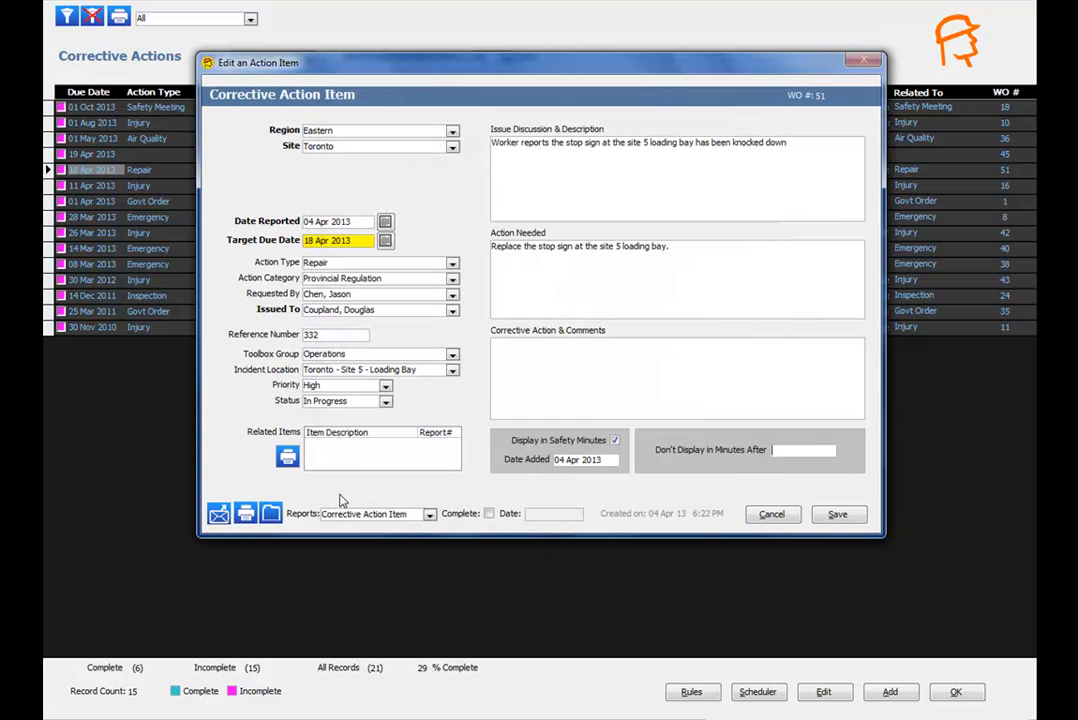
{"action": "left_click", "coordinate": [430, 515]}
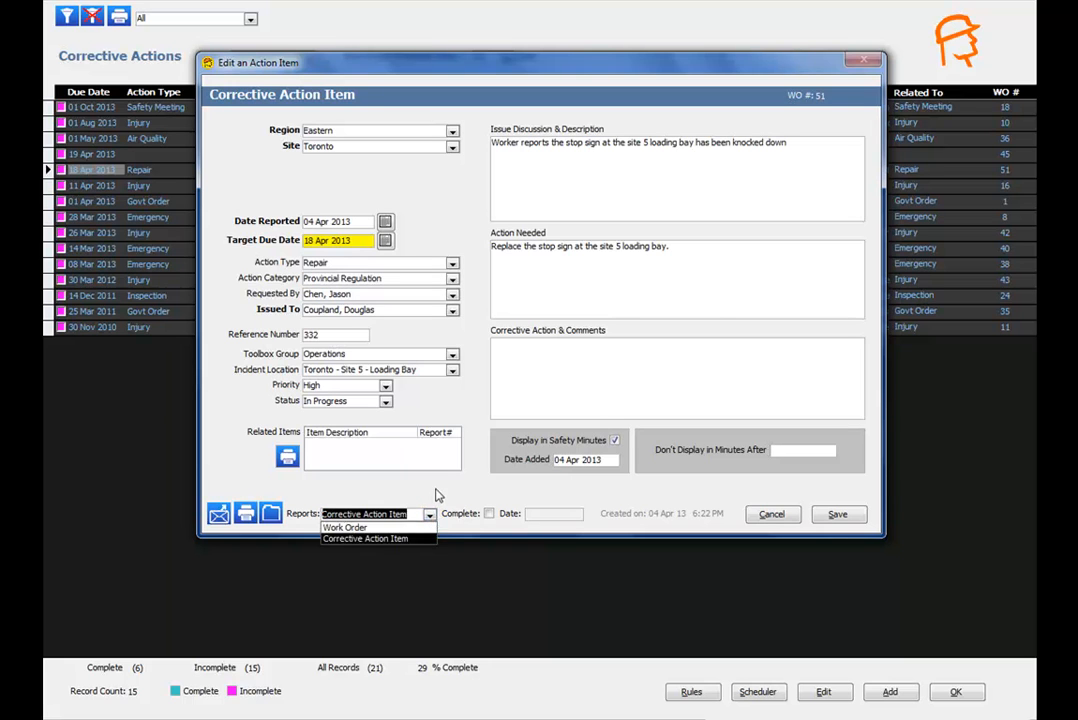
{"action": "left_click", "coordinate": [435, 489]}
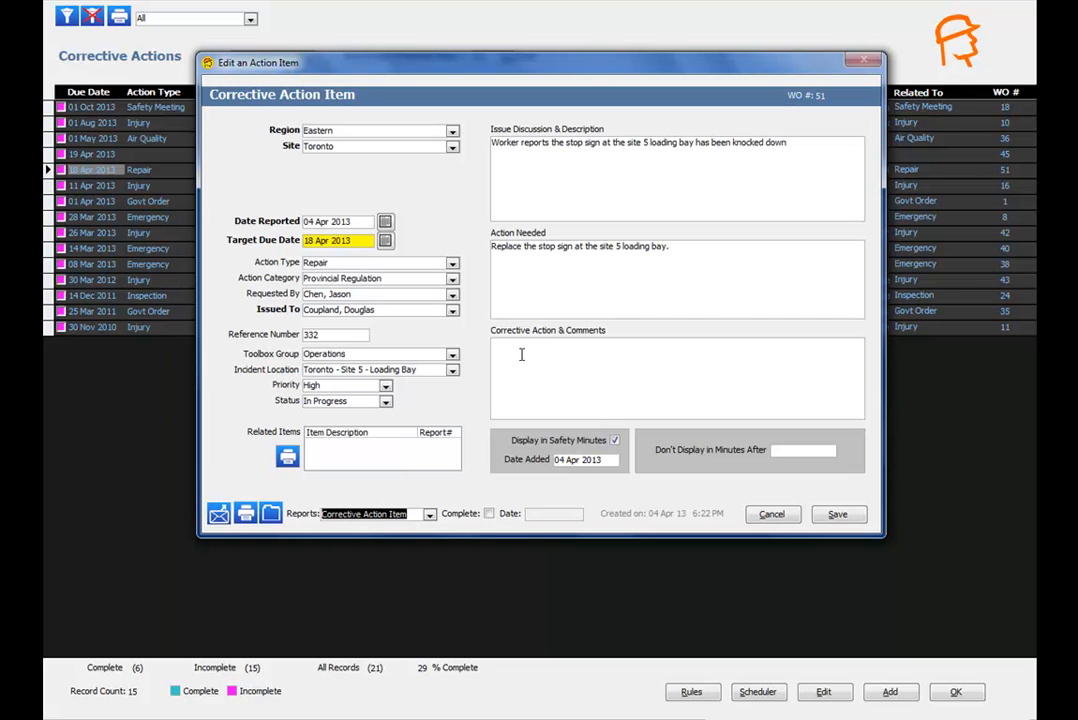
Add the corrective action comment "Sign was repaired", mark the Repair action complete as of 04 Apr 2013, and save it.
{"action": "left_click", "coordinate": [489, 515]}
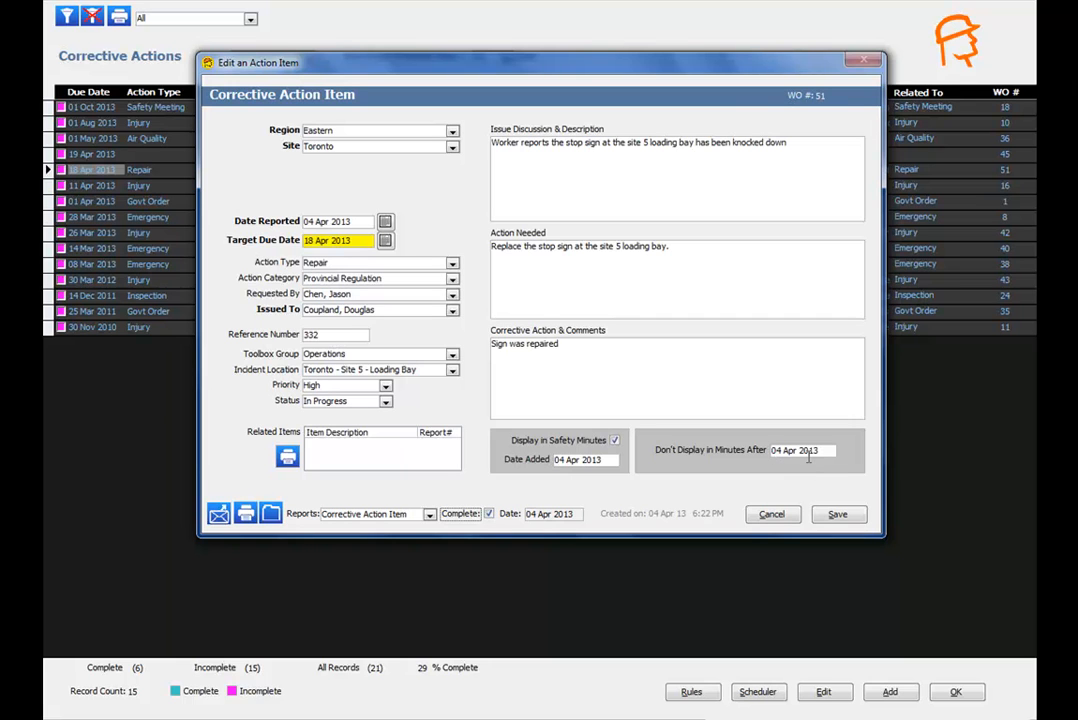
{"action": "left_click", "coordinate": [838, 515]}
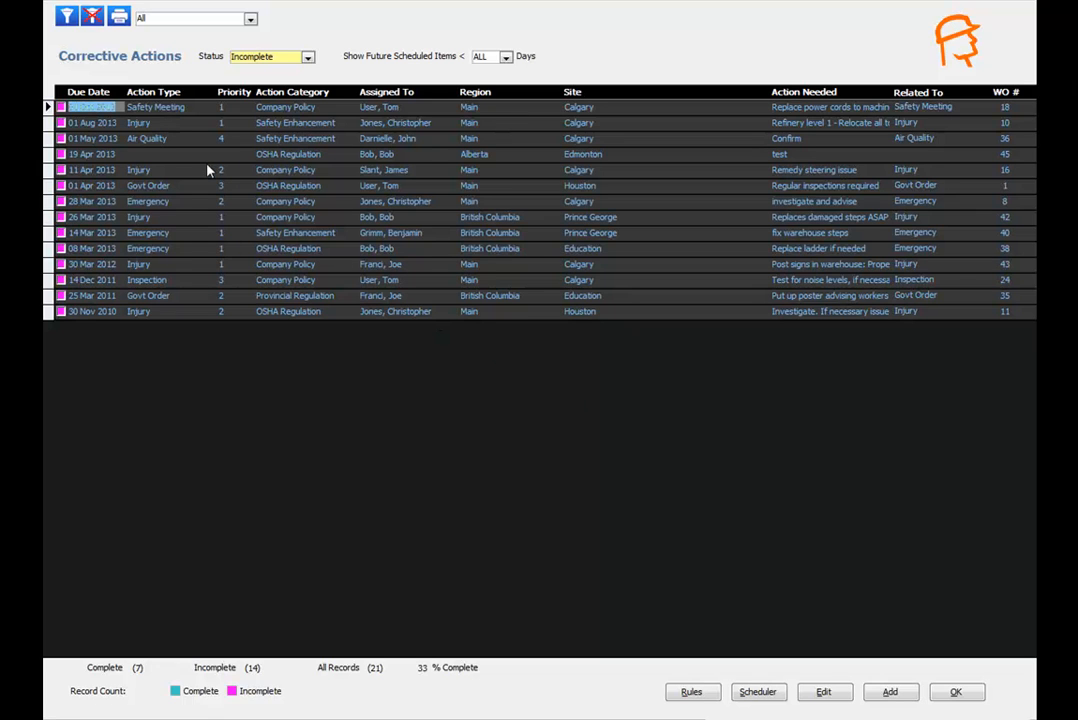
Leave the corrective actions list, open the 01 Apr 2013 safety meeting minutes and show the meeting's action items.
{"action": "left_click", "coordinate": [250, 19]}
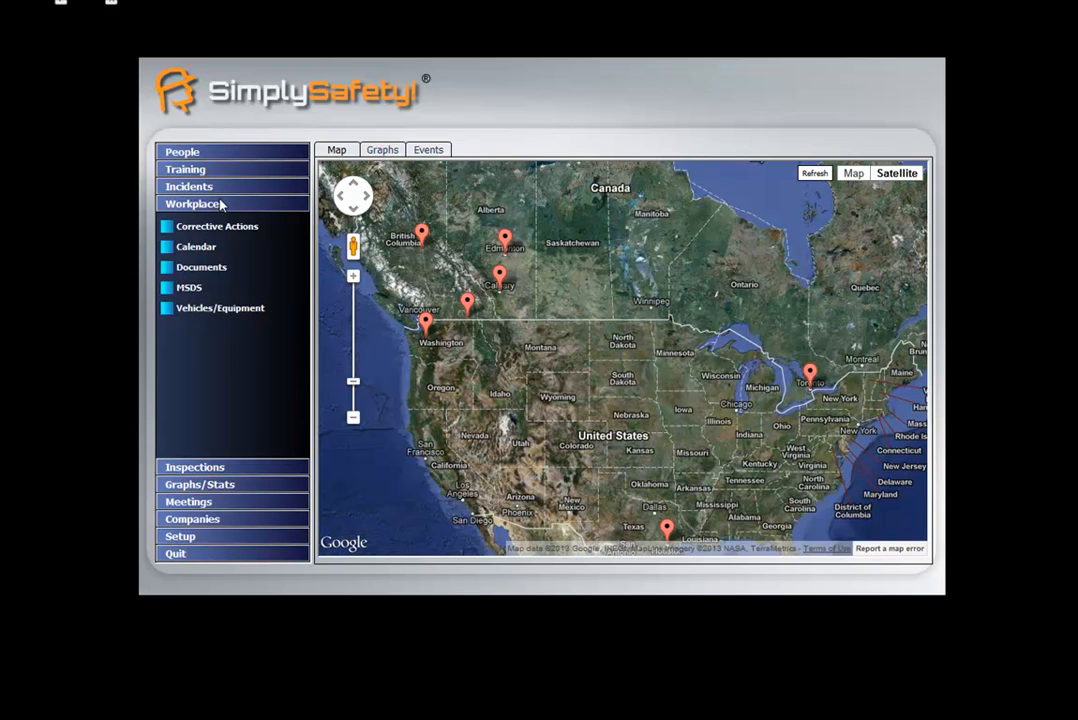
{"action": "left_click", "coordinate": [216, 503]}
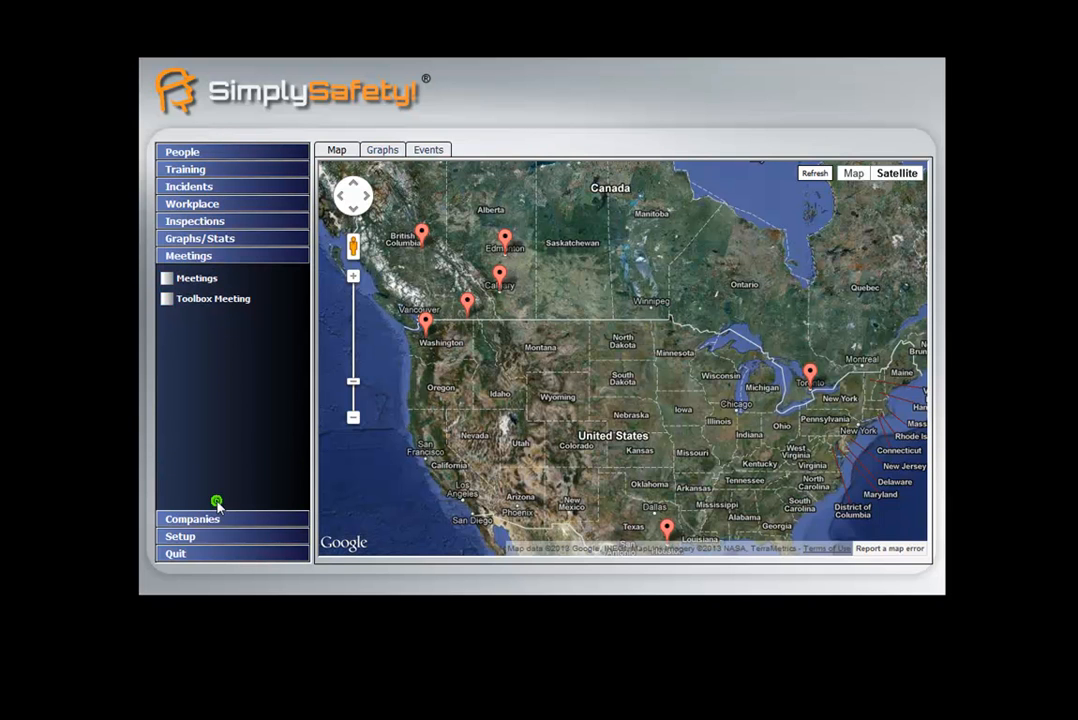
{"action": "left_click", "coordinate": [197, 278]}
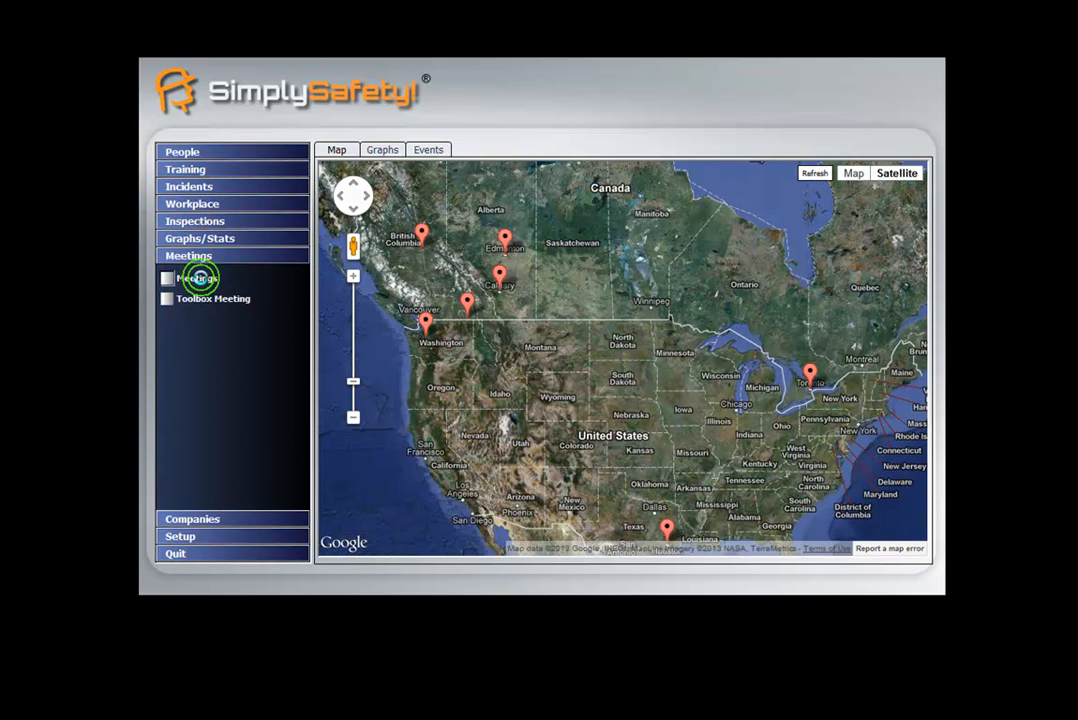
{"action": "double_click", "coordinate": [99, 109]}
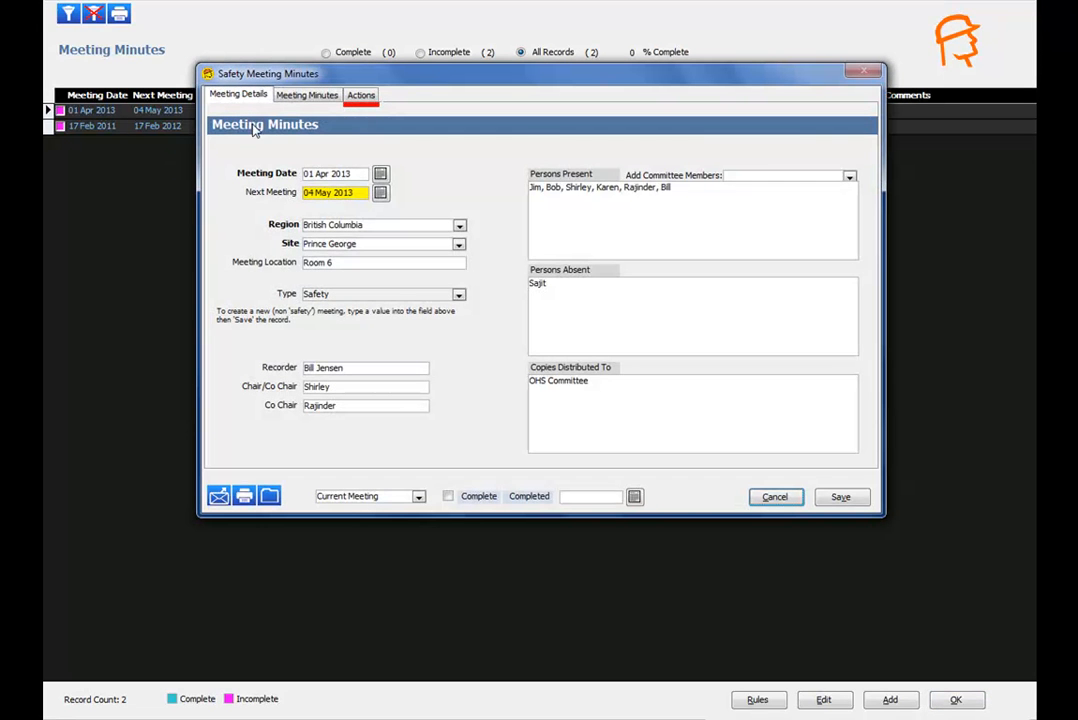
{"action": "left_click", "coordinate": [362, 95]}
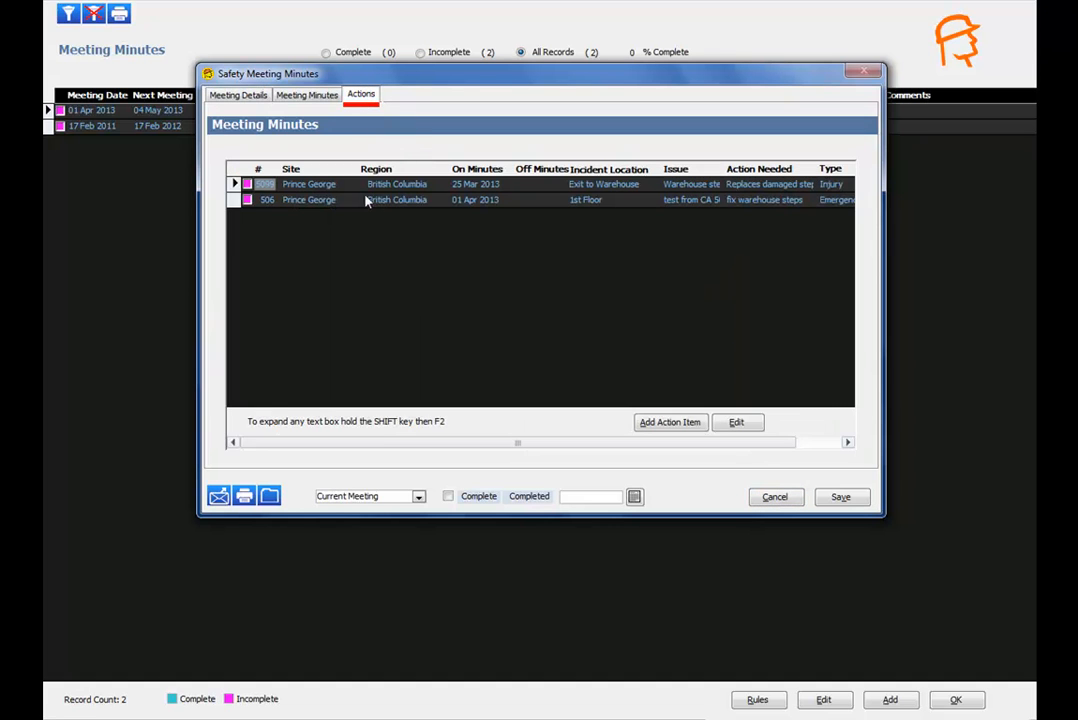
Mark the meeting's Injury action item about the damaged warehouse steps as complete and save it.
{"action": "left_click", "coordinate": [315, 200]}
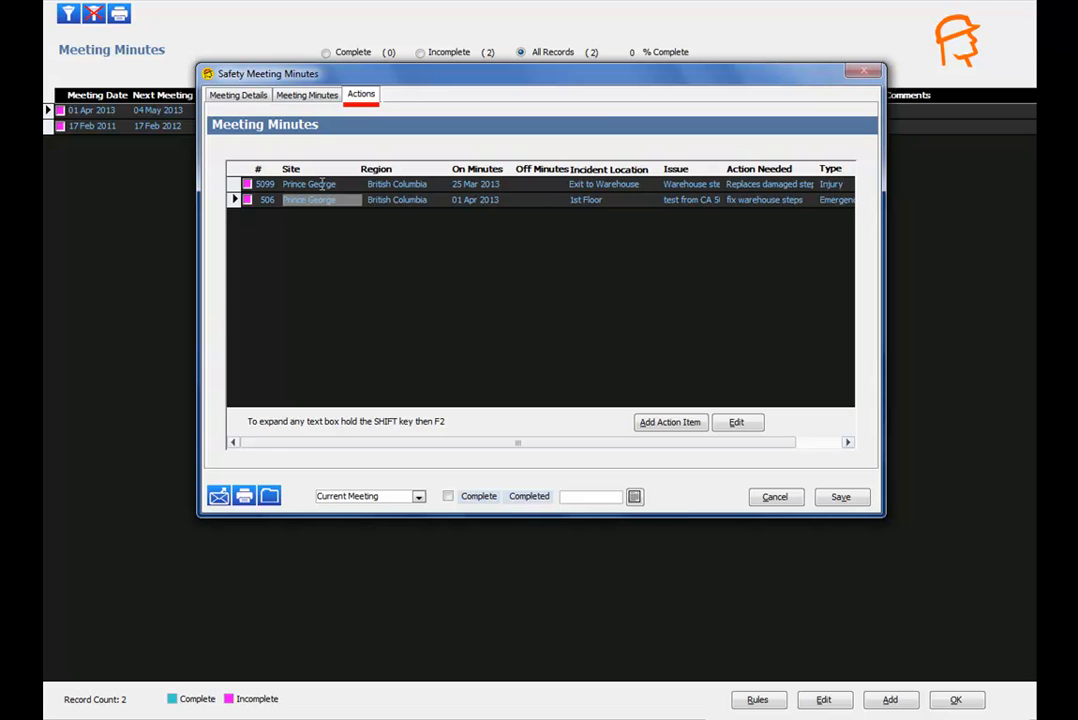
{"action": "double_click", "coordinate": [321, 184]}
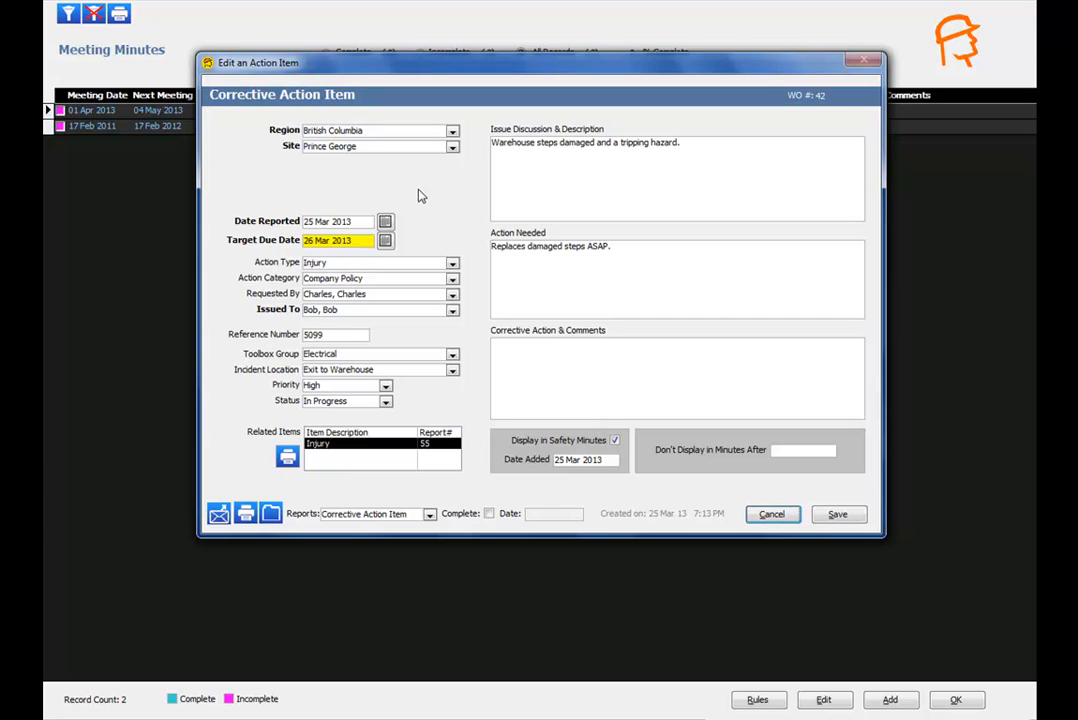
{"action": "left_click", "coordinate": [488, 513]}
{"action": "left_click", "coordinate": [834, 514]}
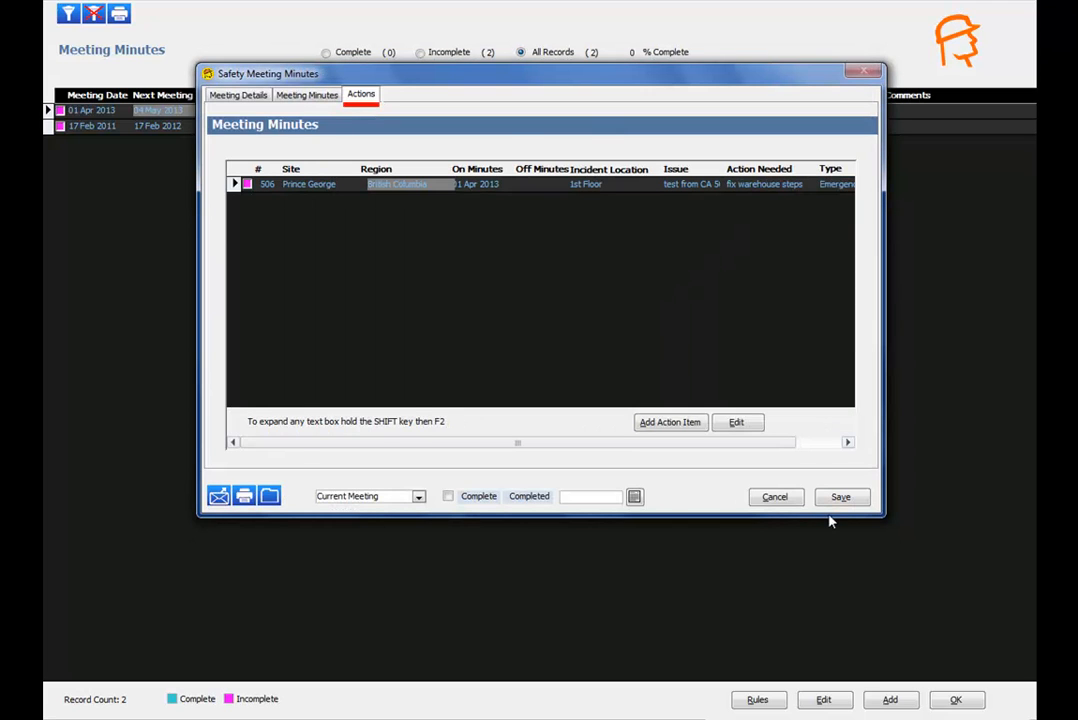
Open the meeting's Emergency action item "fix warehouse steps" for editing.
{"action": "key", "text": "alt+e"}
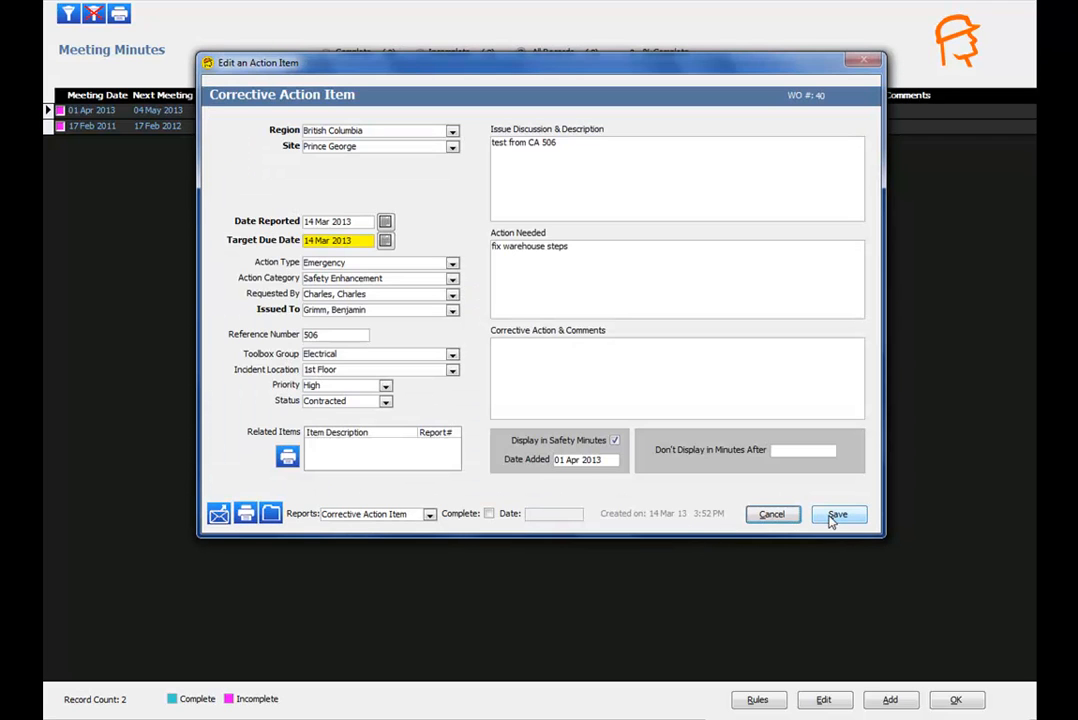